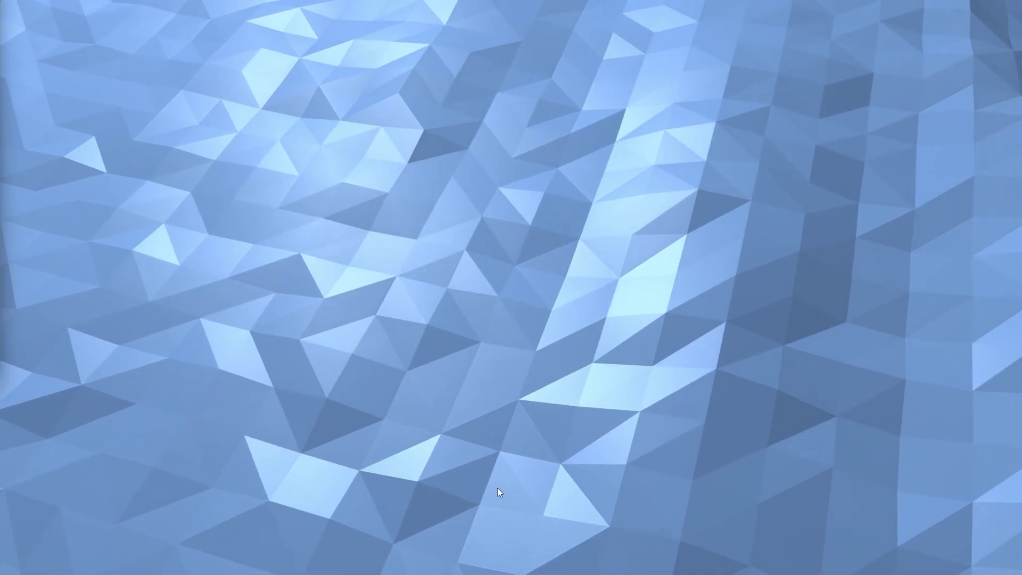
# Open the user's %temp% folder from the Start search
pyautogui.moveTo(391, 569)
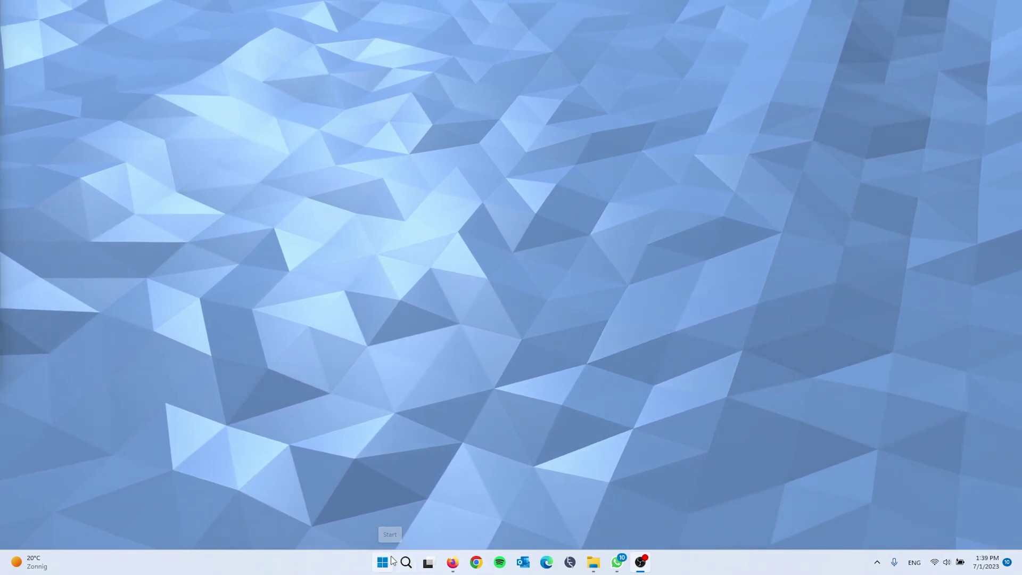
pyautogui.click(383, 562)
pyautogui.click(478, 182)
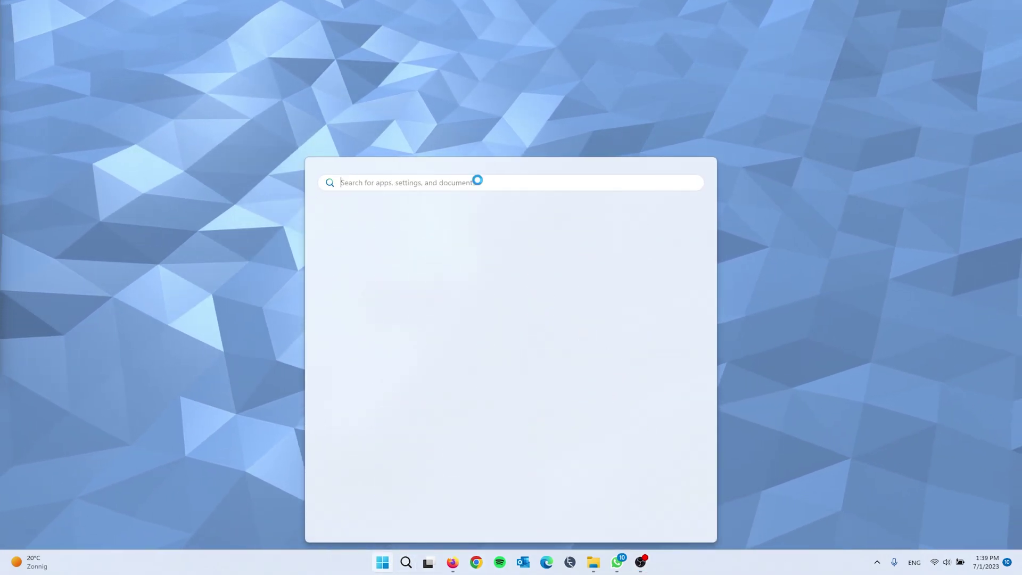
pyautogui.write('%')
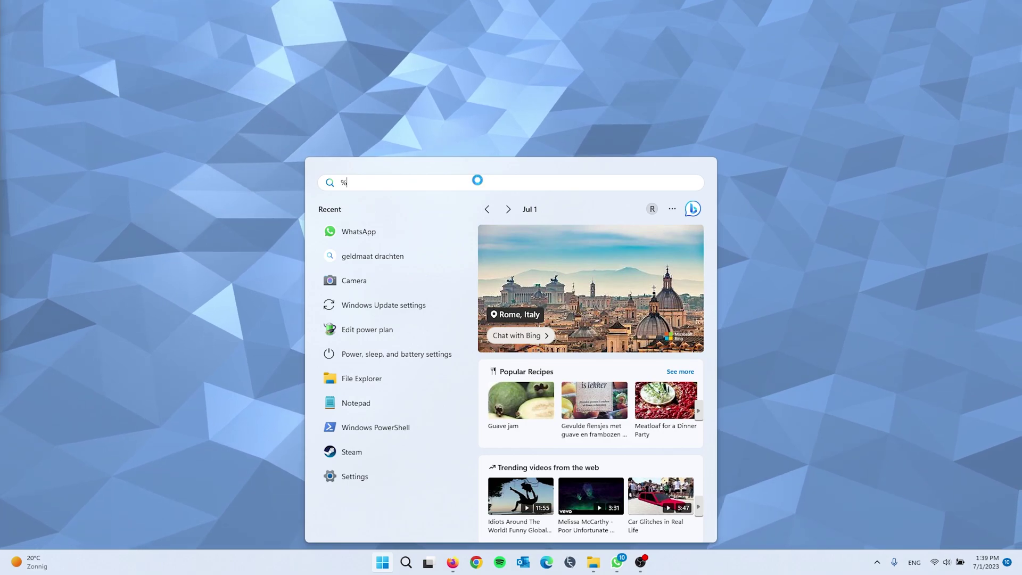
pyautogui.write('temp%')
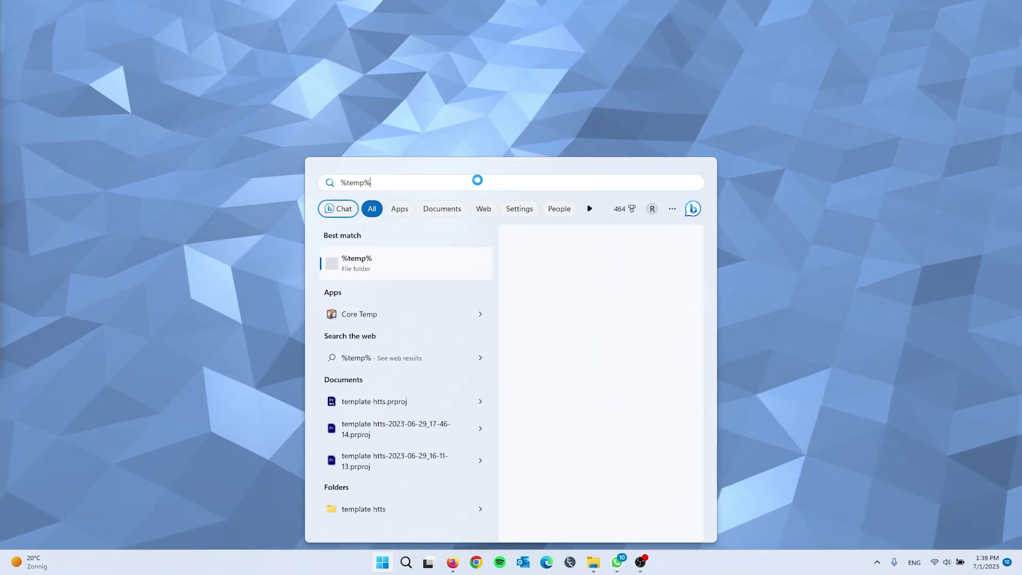
pyautogui.click(431, 261)
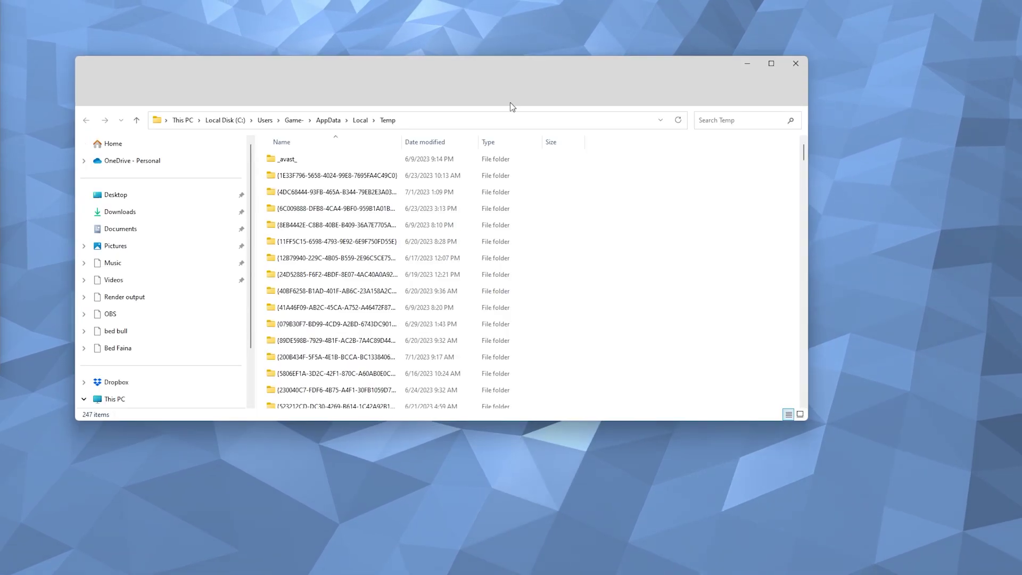
pyautogui.moveTo(484, 72); pyautogui.dragTo(602, 91)
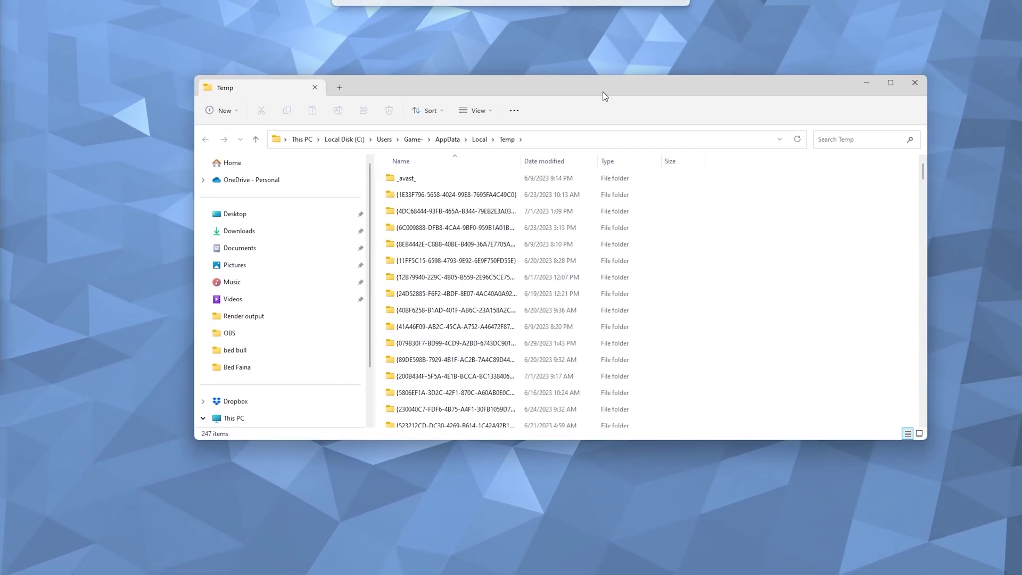
pyautogui.scroll(-20, 778, 216)
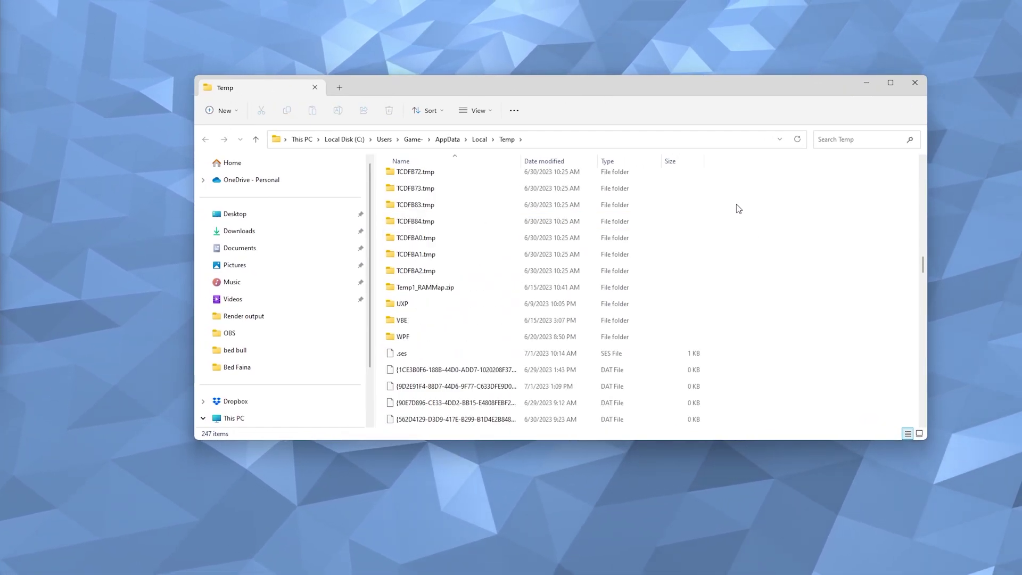
pyautogui.scroll(20, 766, 207)
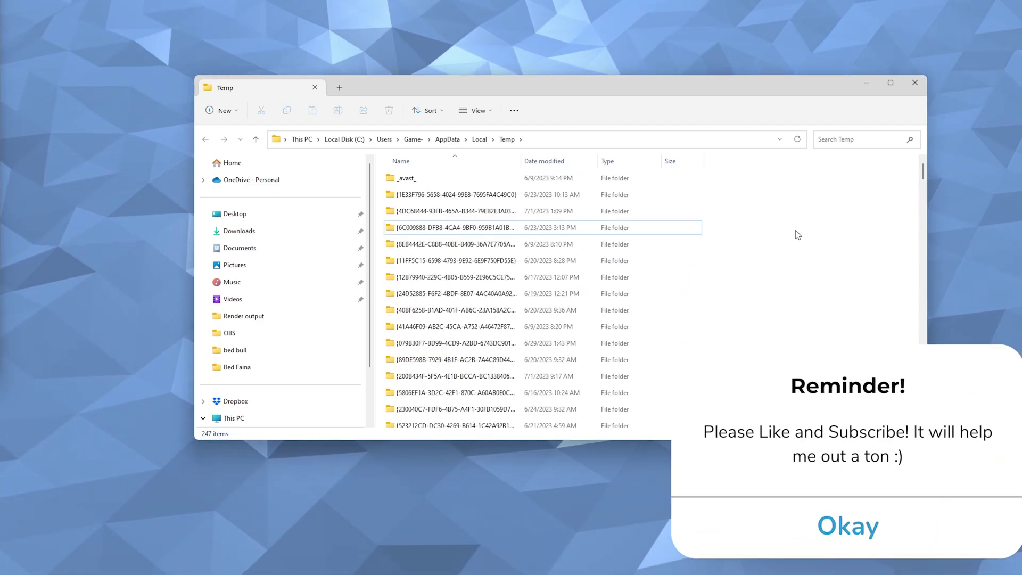
# Delete everything in the Temp folder, granting permission and skipping files in use
pyautogui.hotkey('ctrl', 'a')
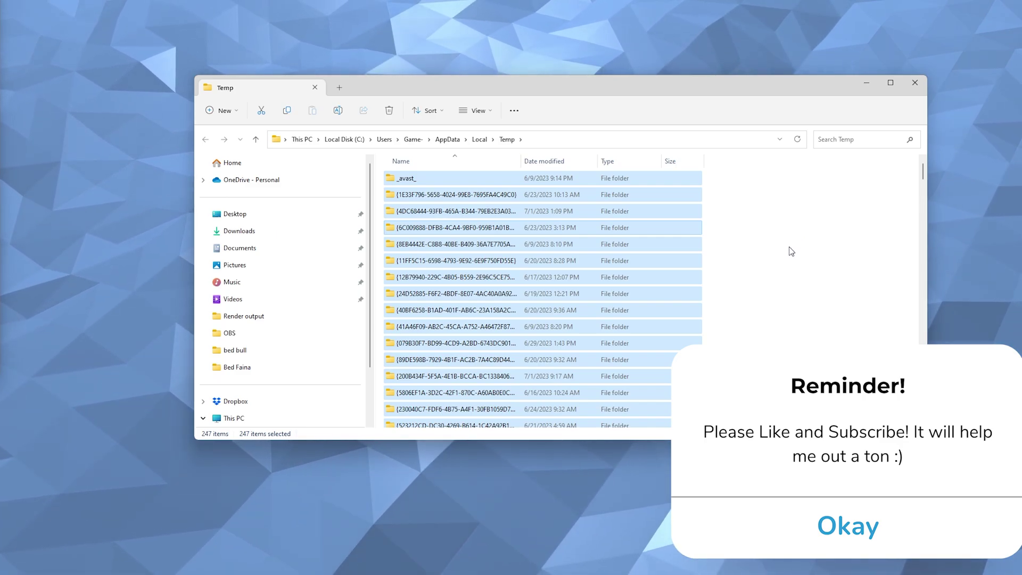
pyautogui.rightClick(649, 243)
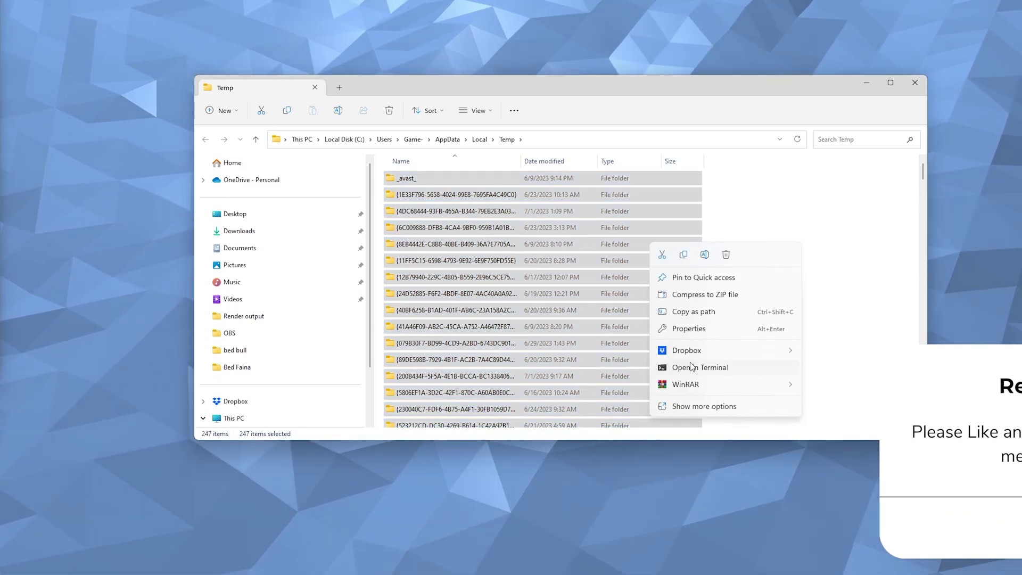
pyautogui.click(727, 255)
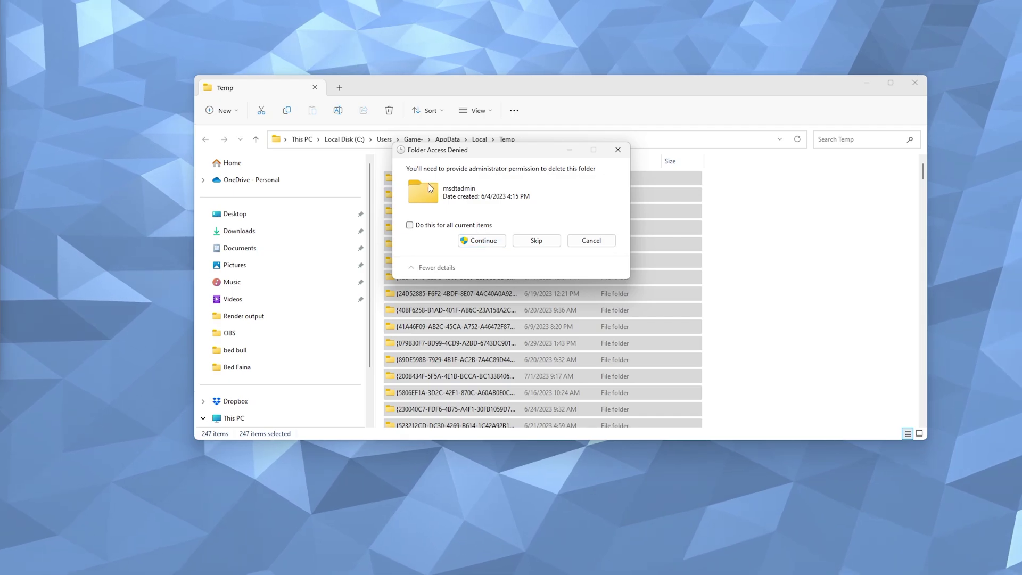
pyautogui.click(488, 239)
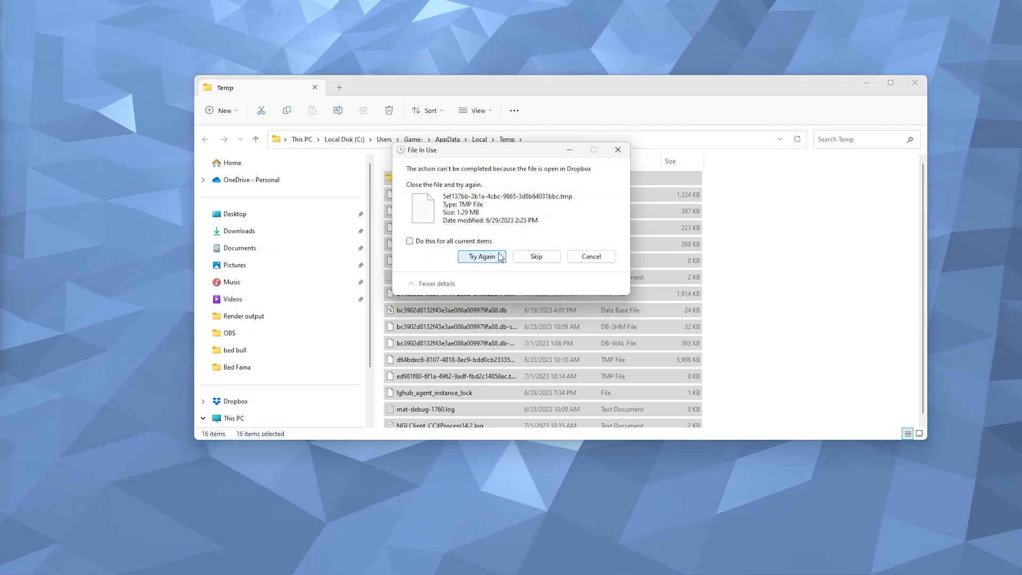
pyautogui.click(482, 256)
pyautogui.click(533, 257)
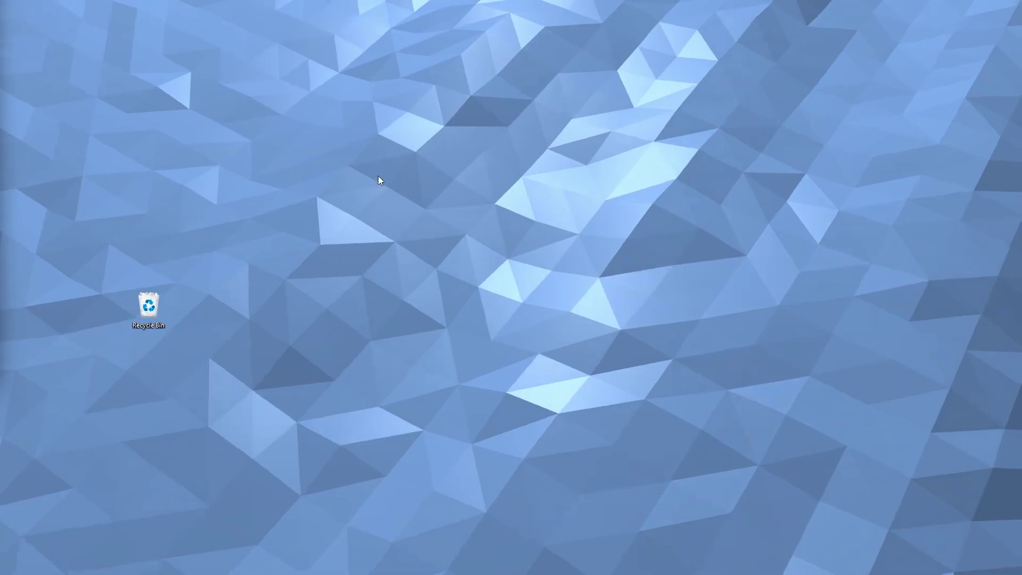
pyautogui.moveTo(438, 152)
pyautogui.mouseDown()
pyautogui.moveTo(143, 324)
pyautogui.moveTo(521, 333)
pyautogui.moveTo(519, 251)
pyautogui.moveTo(505, 268)
pyautogui.mouseUp()
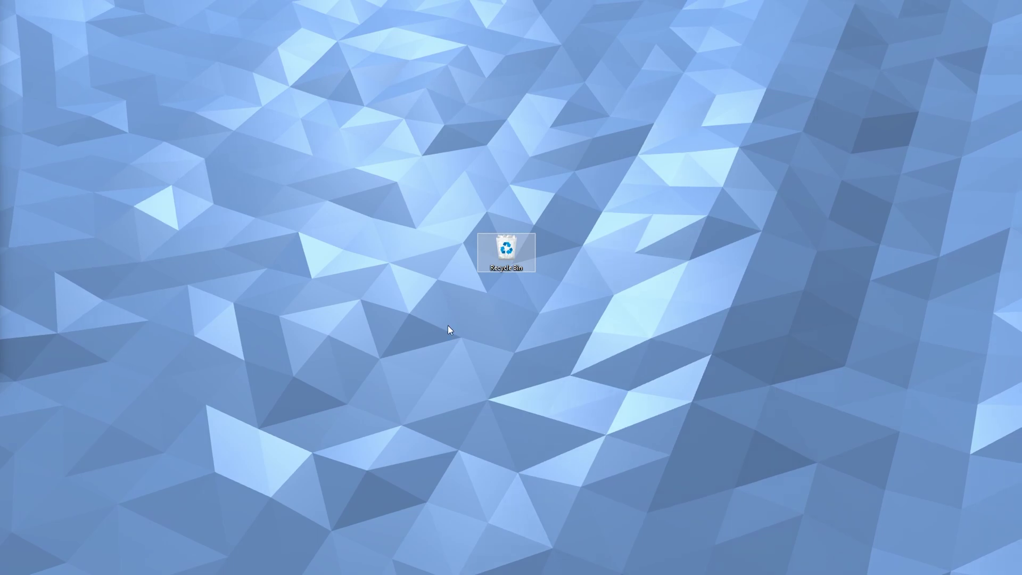
# Permanently delete the Recycle Bin's 810 items, confirming and granting administrator permission
pyautogui.rightClick(516, 246)
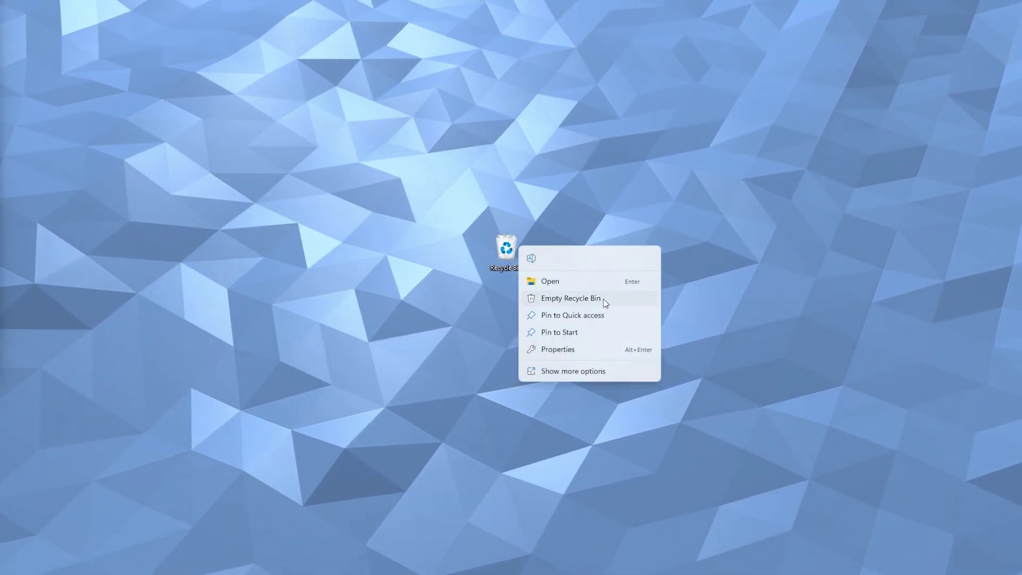
pyautogui.click(602, 299)
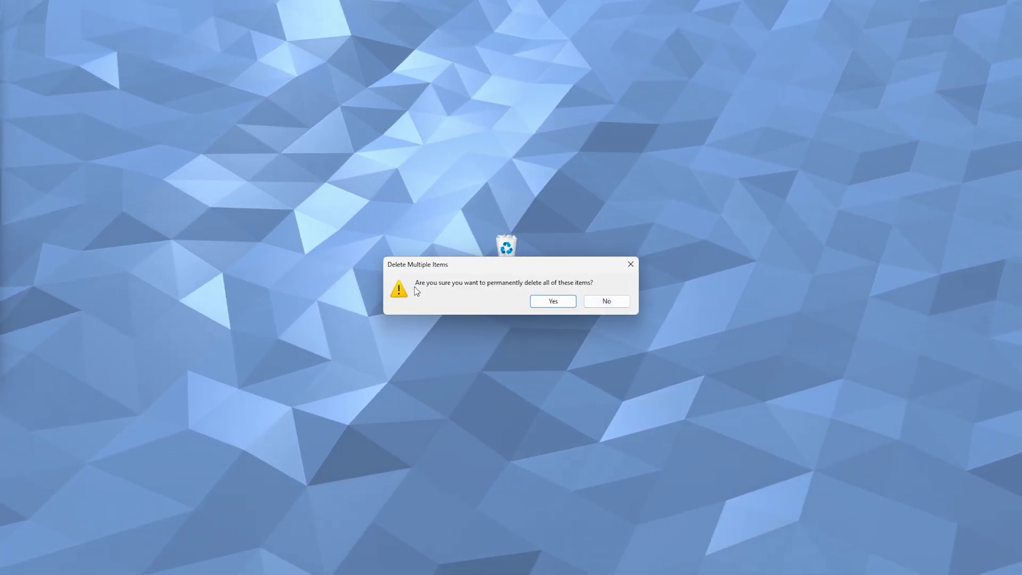
pyautogui.click(553, 301)
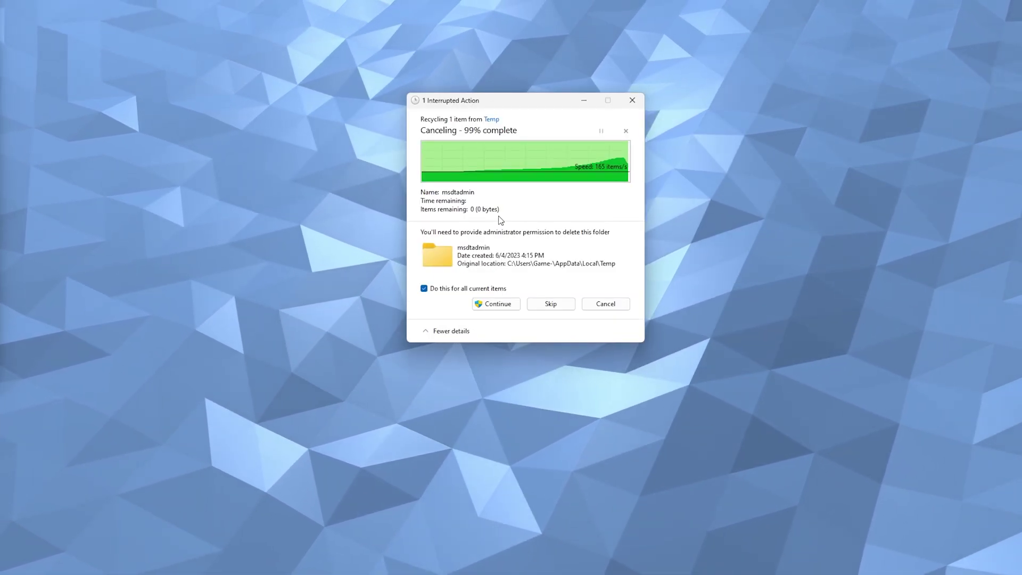
pyautogui.click(505, 305)
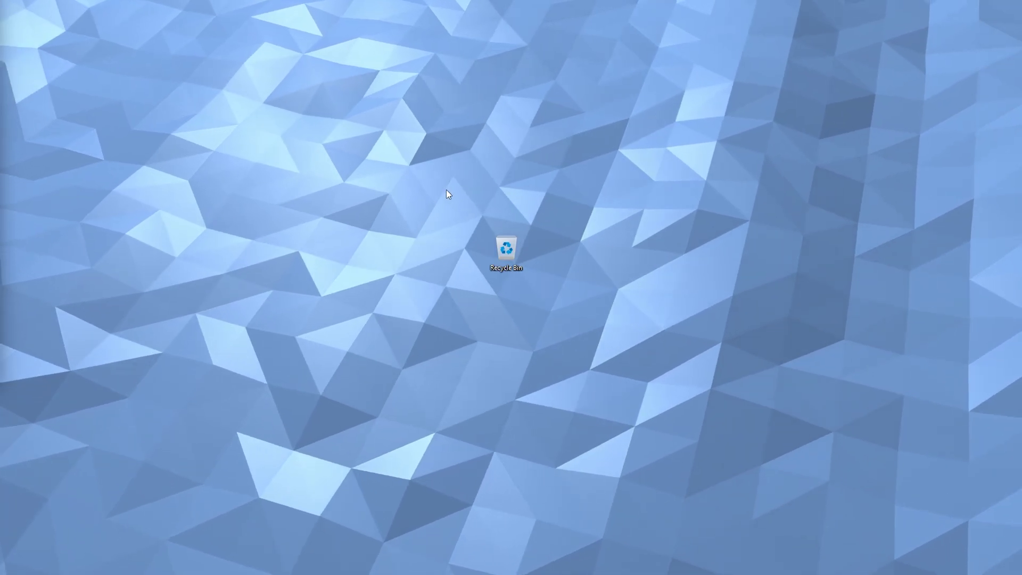
pyautogui.moveTo(382, 563)
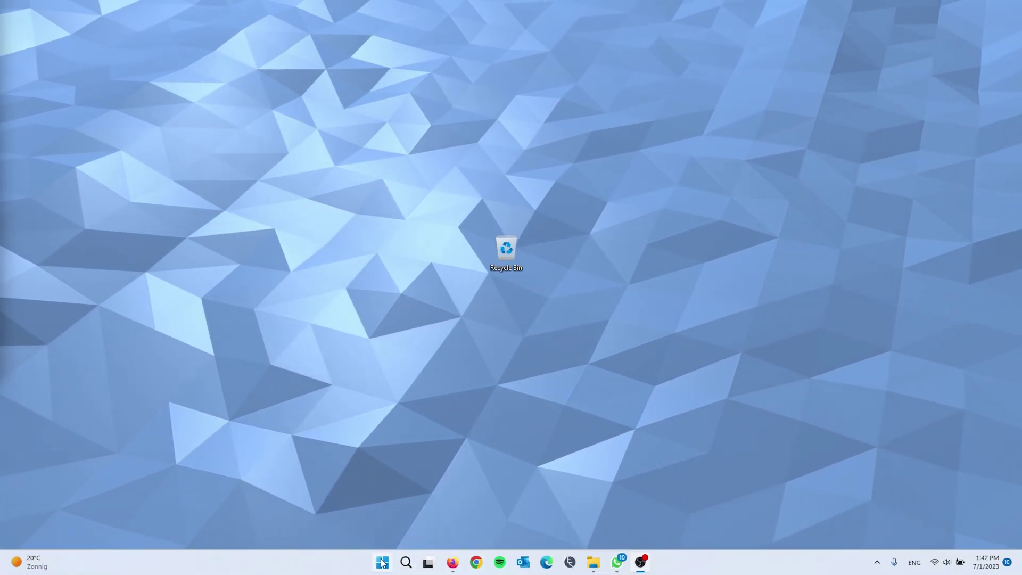
# Open the Prefetch folder through the Run dialog
pyautogui.rightClick(382, 563)
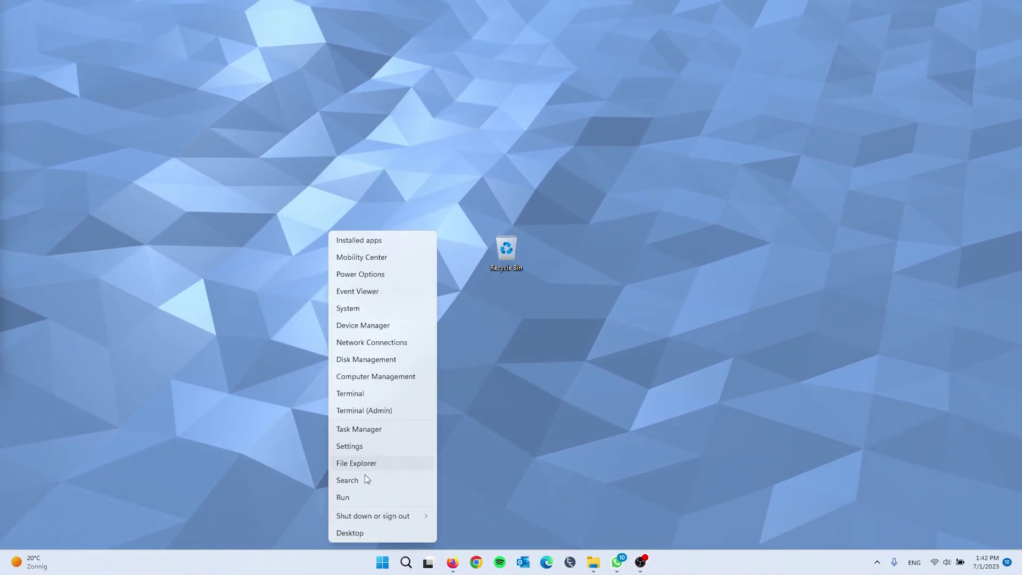
pyautogui.click(362, 494)
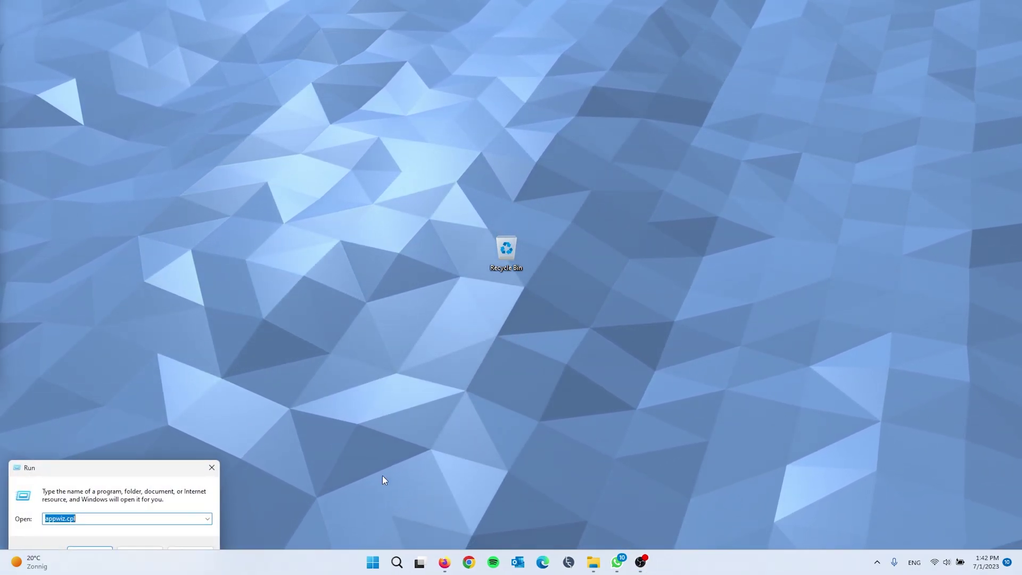
pyautogui.moveTo(107, 473); pyautogui.dragTo(473, 274)
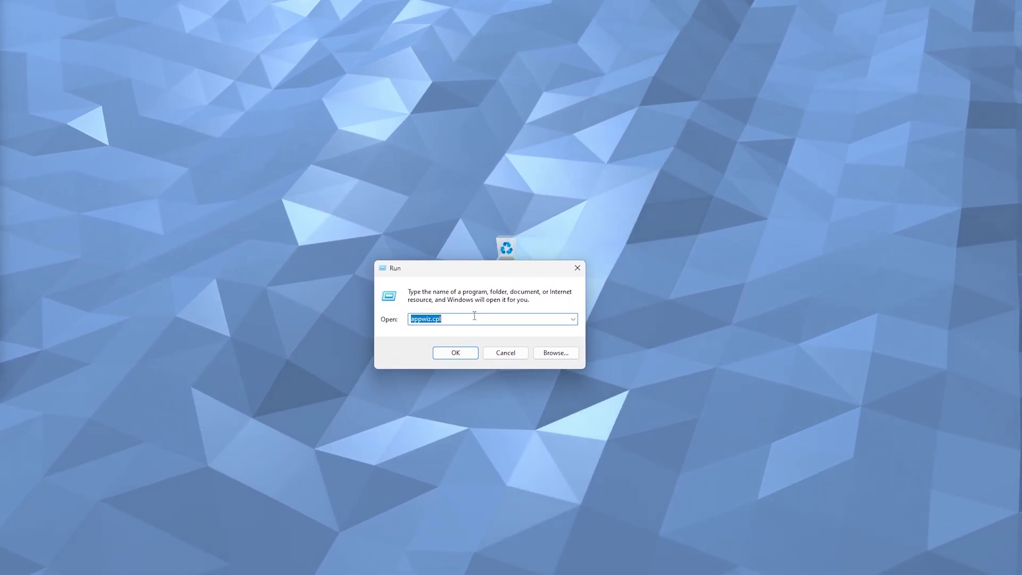
pyautogui.write('pref')
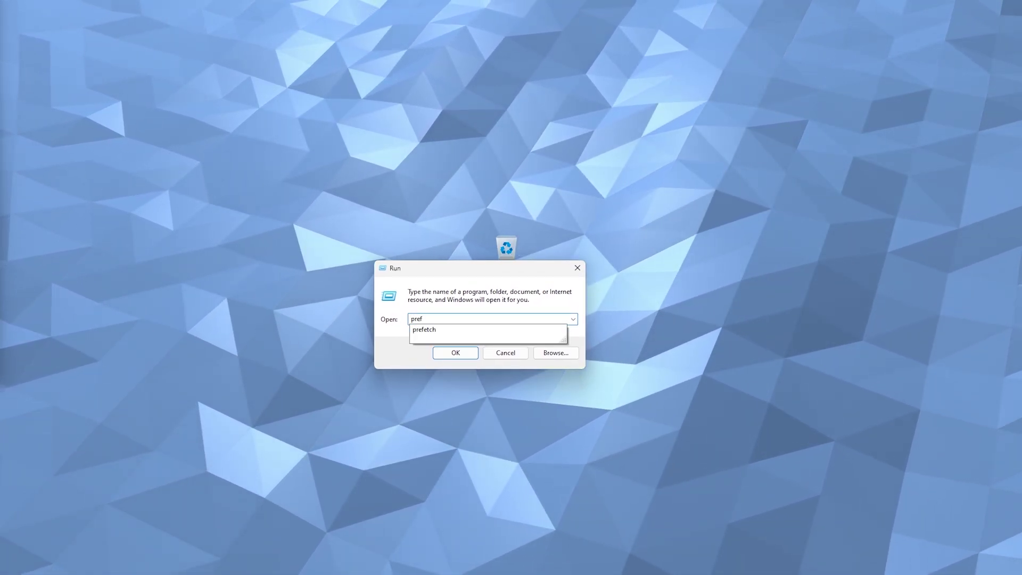
pyautogui.press('Down')
pyautogui.press('Return')
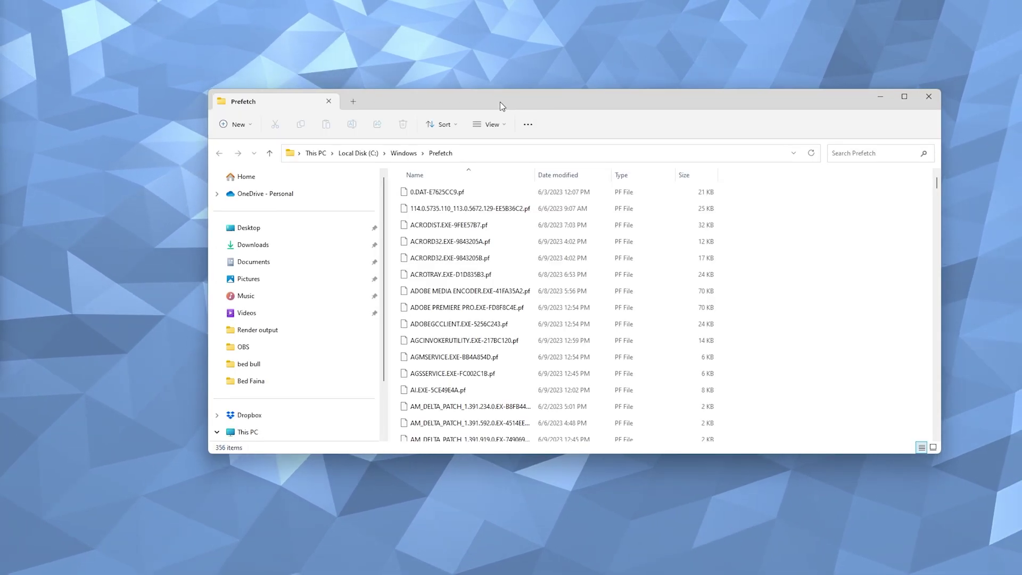
pyautogui.moveTo(501, 102); pyautogui.dragTo(447, 92)
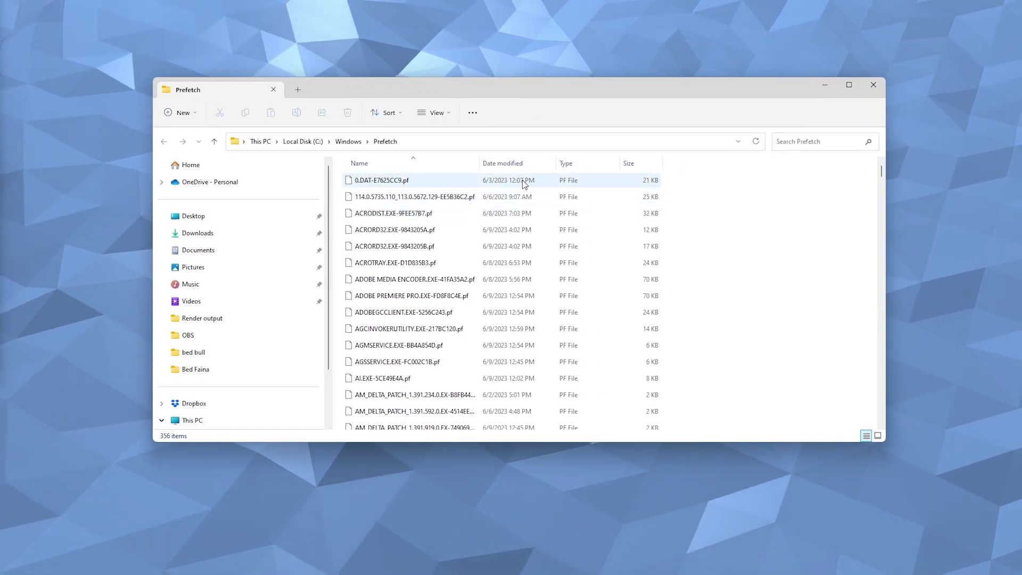
pyautogui.scroll(-20, 605, 210)
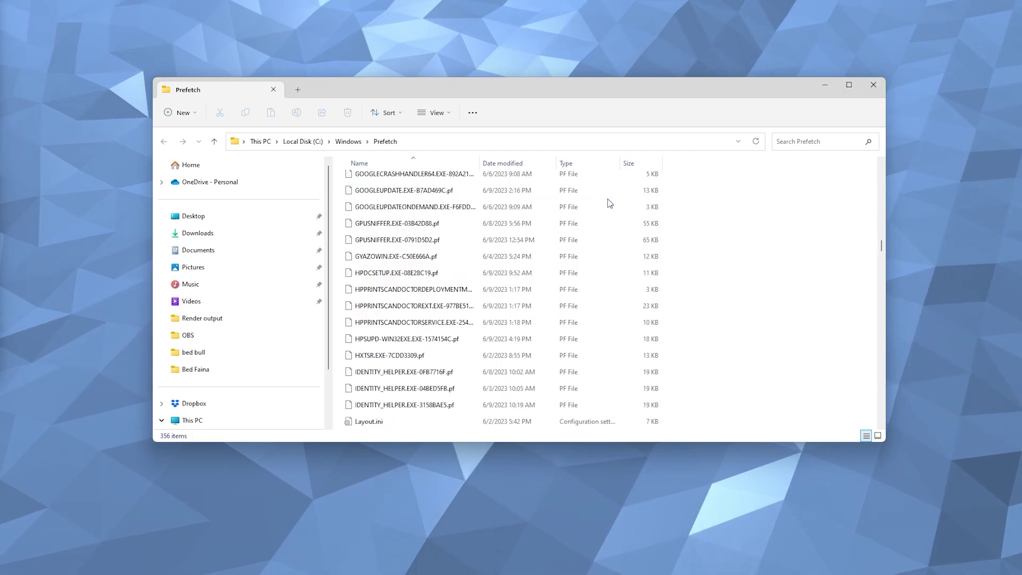
# Select and delete all 356 files in the Prefetch folder
pyautogui.hotkey('ctrl', 'a')
pyautogui.scroll(10, 672, 260)
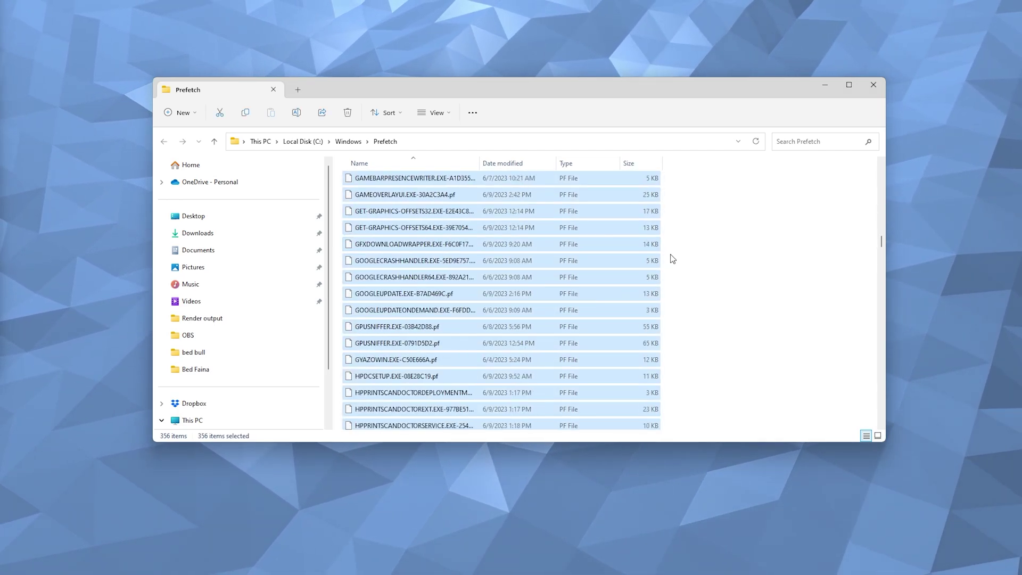
pyautogui.rightClick(541, 201)
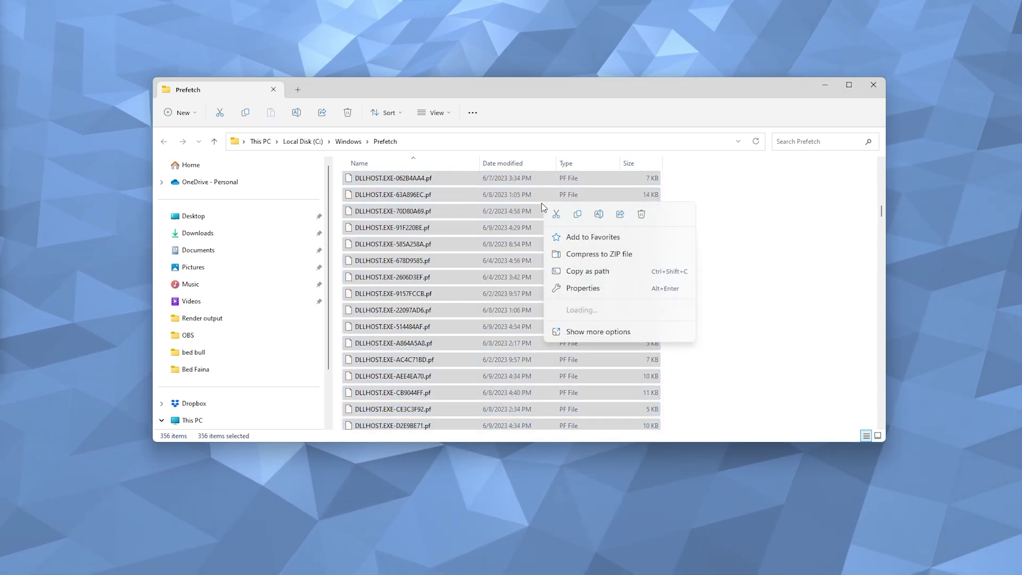
pyautogui.click(641, 214)
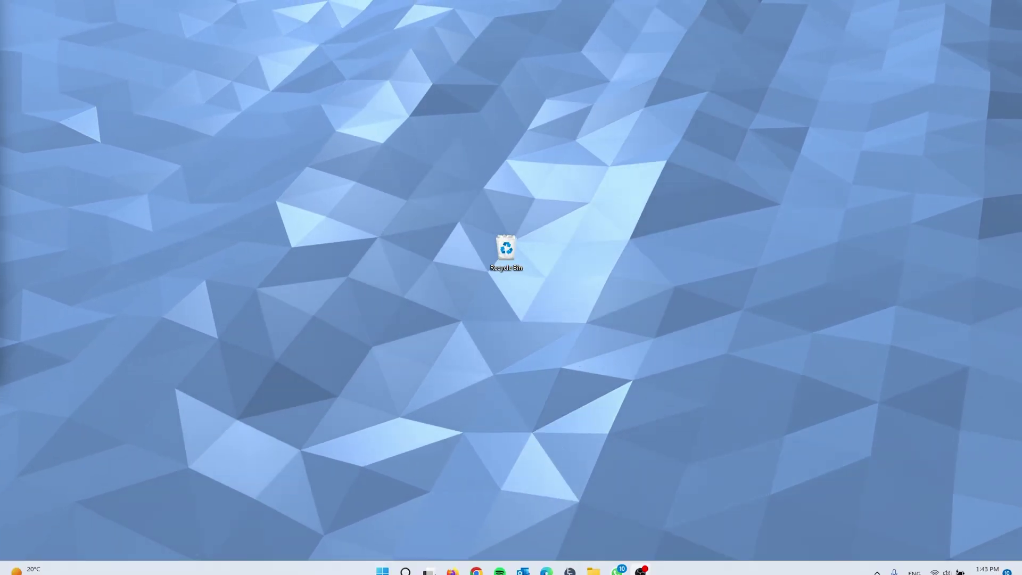
# Open the Windows Temp folder by running 'temp' from the Run dialog
pyautogui.rightClick(383, 564)
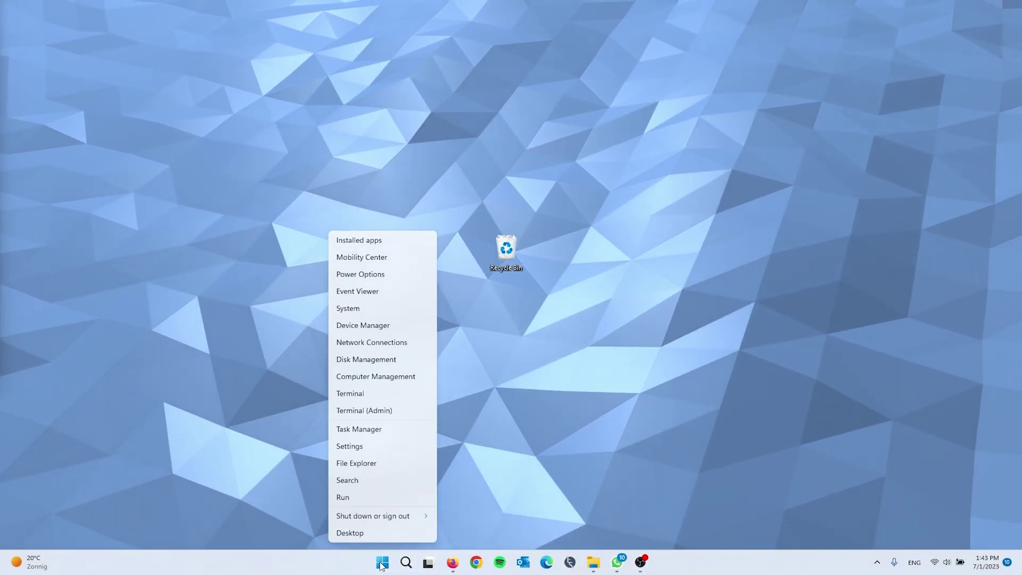
pyautogui.click(376, 498)
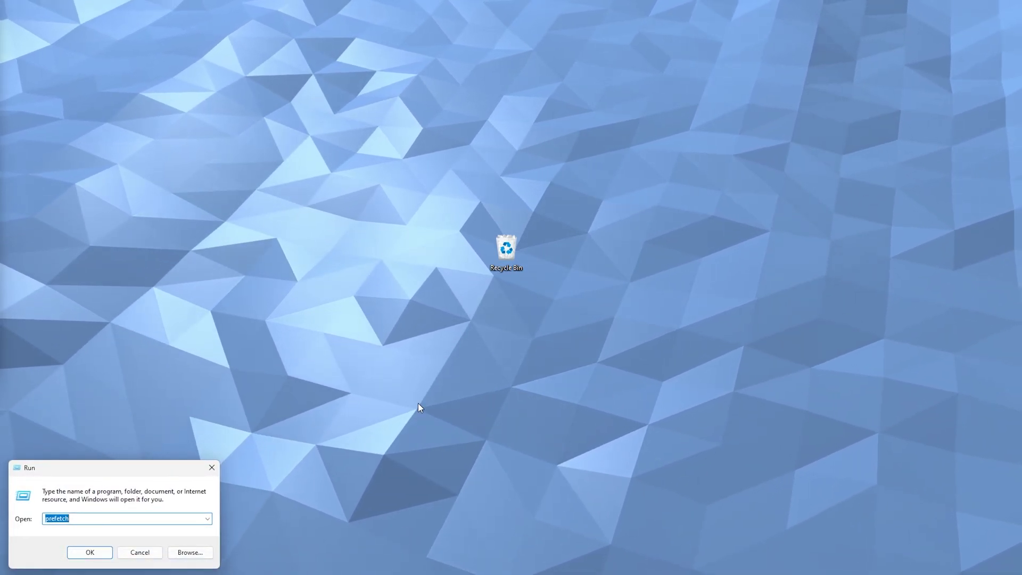
pyautogui.moveTo(136, 463); pyautogui.dragTo(498, 312)
pyautogui.write('temp')
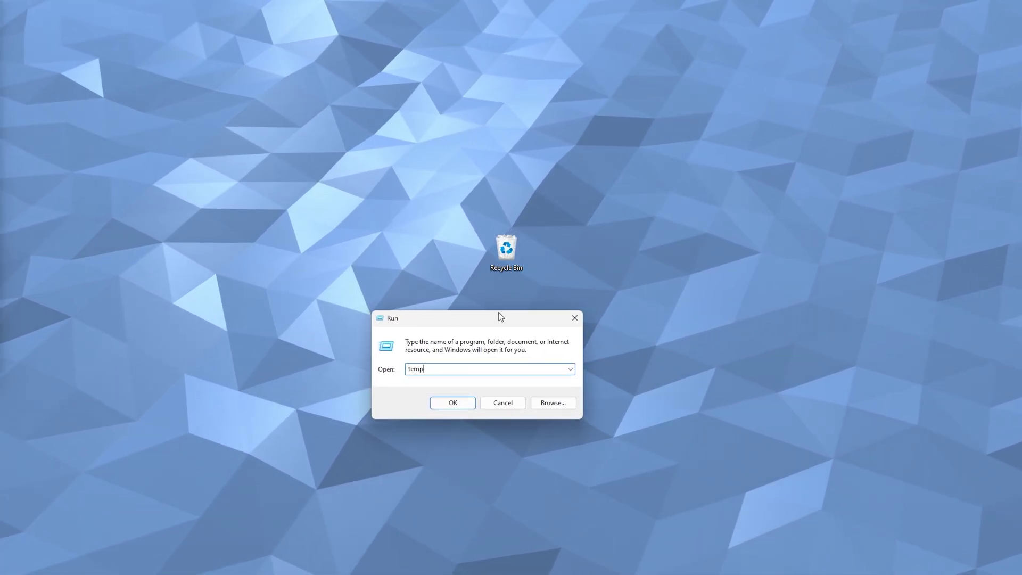
pyautogui.click(437, 399)
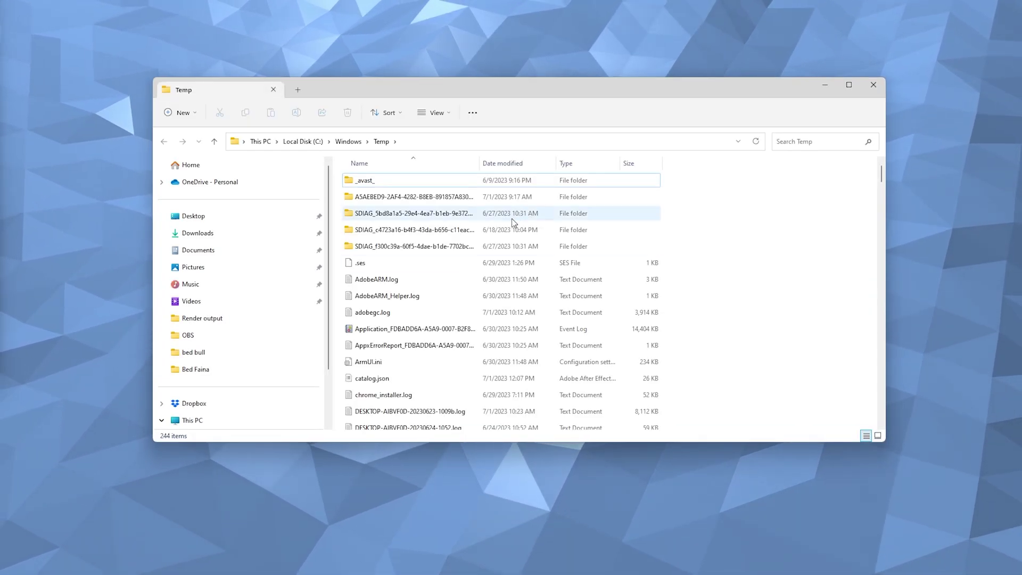
pyautogui.scroll(-10, 510, 220)
pyautogui.scroll(-20, 527, 212)
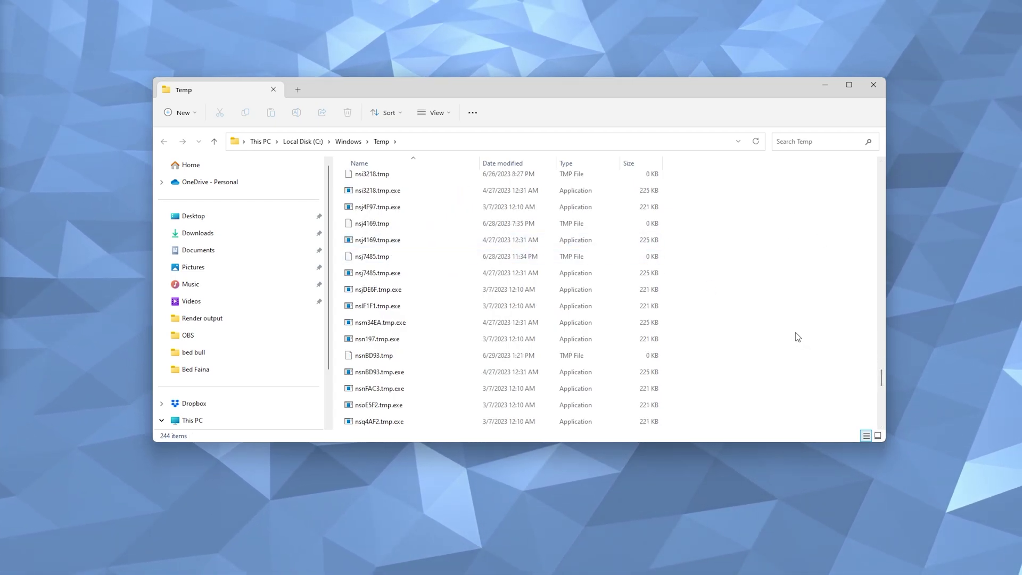
# Delete all 245 deletable items in Windows Temp, skipping the 4 in-use files
pyautogui.hotkey('ctrl', 'a')
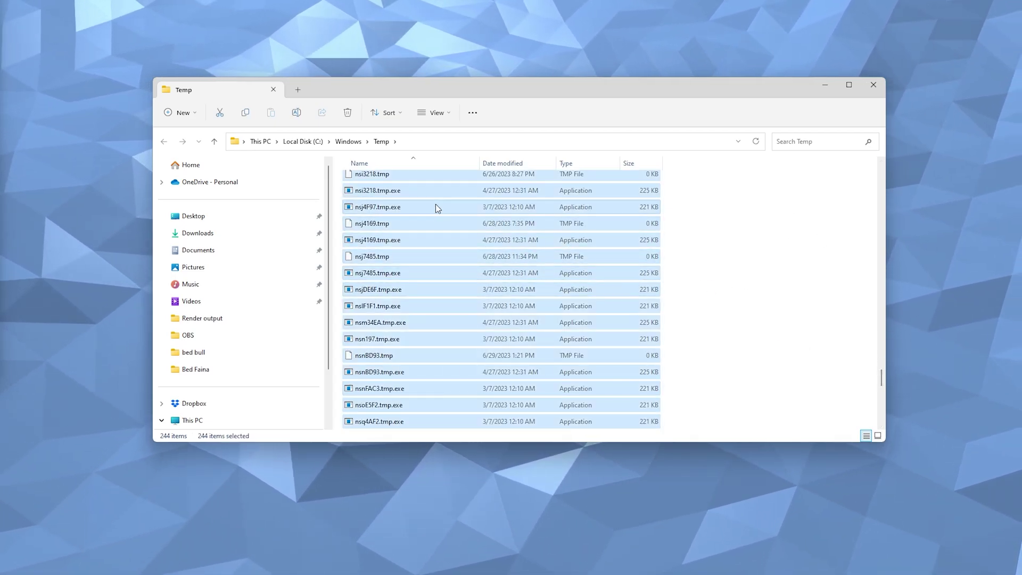
pyautogui.rightClick(435, 203)
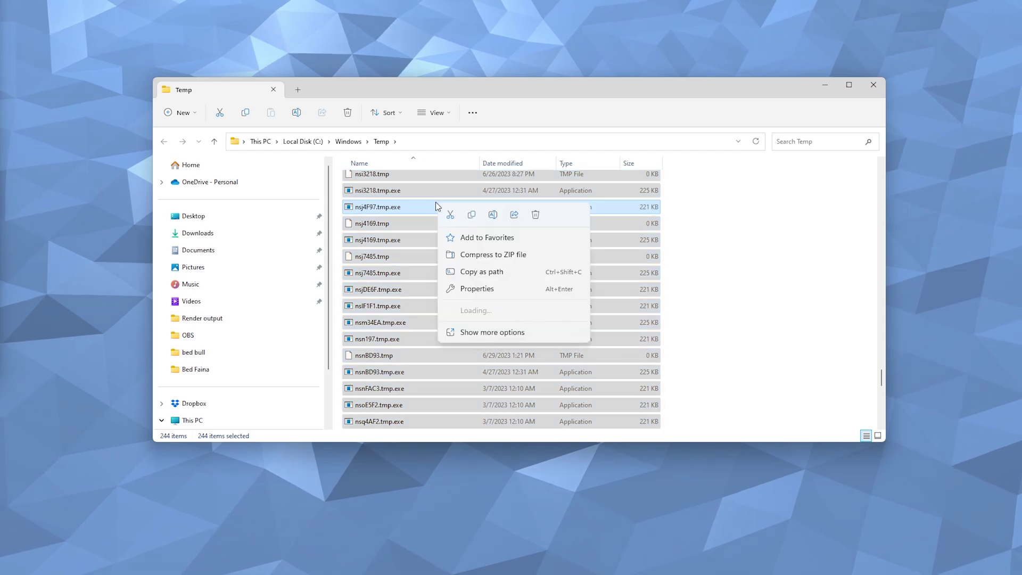
pyautogui.click(535, 215)
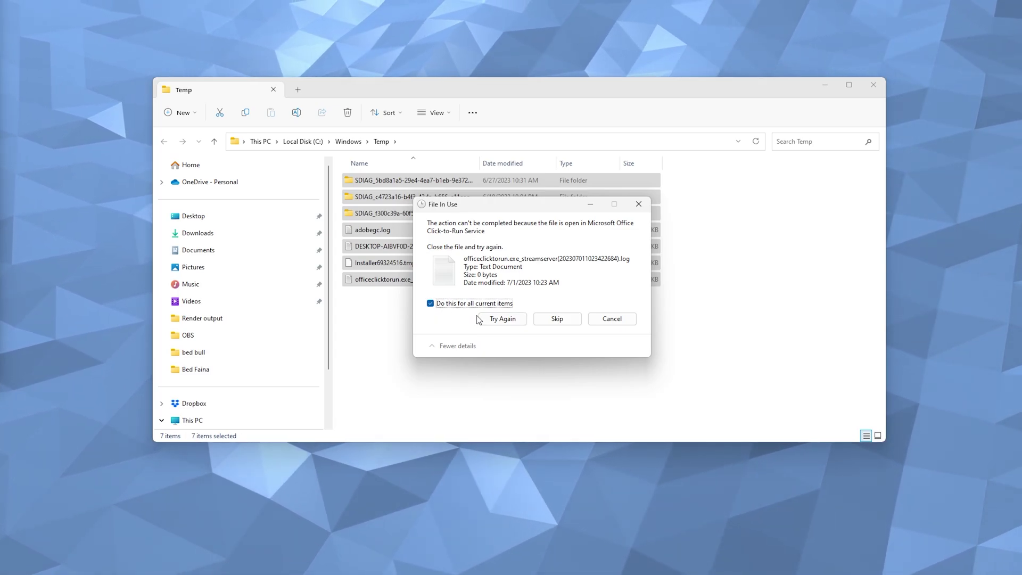
pyautogui.click(553, 320)
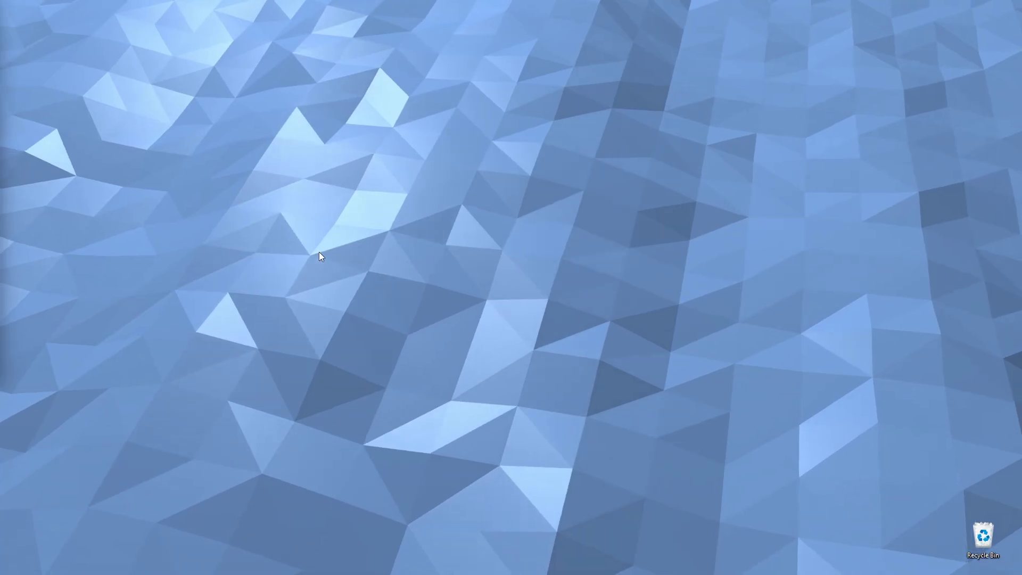
pyautogui.moveTo(496, 572)
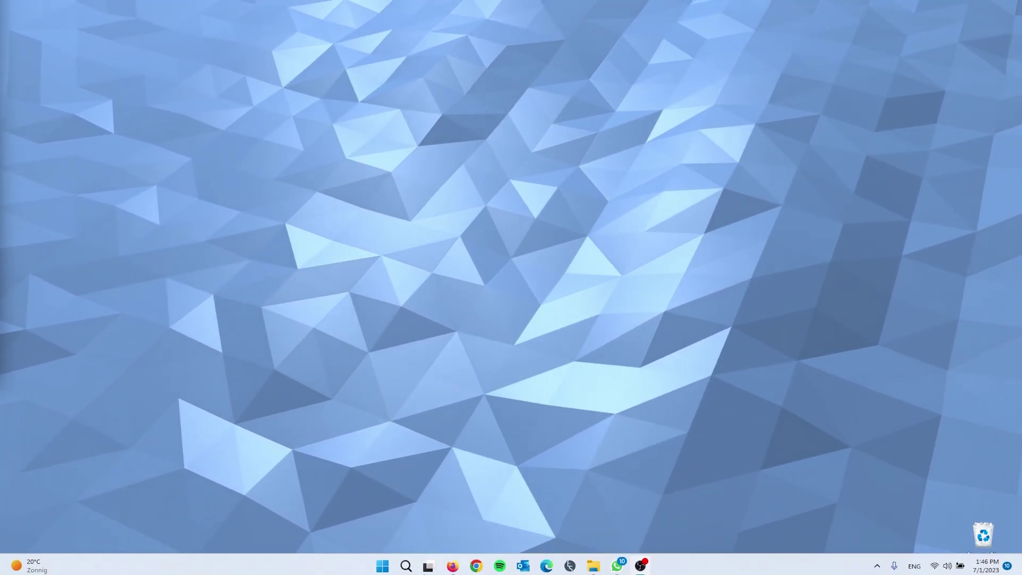
# Launch Disk Cleanup from the 'disk' search and choose drive C:
pyautogui.click(402, 563)
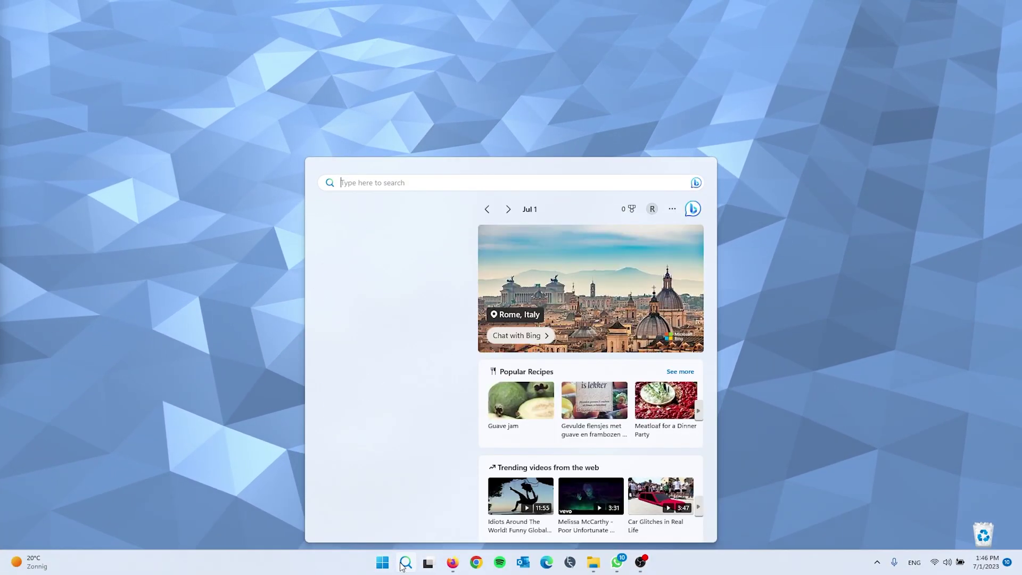
pyautogui.write('disk')
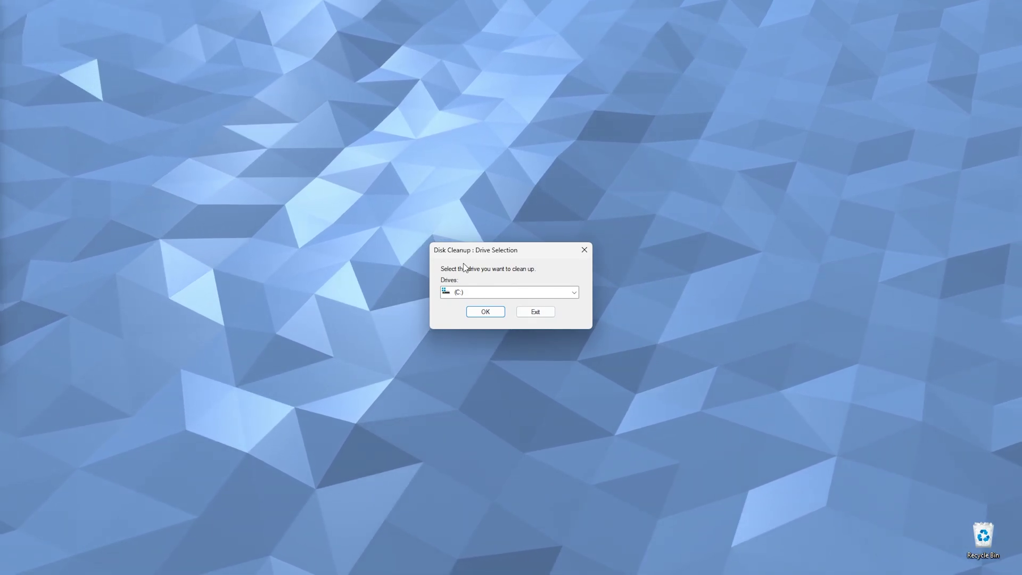
pyautogui.click(470, 285)
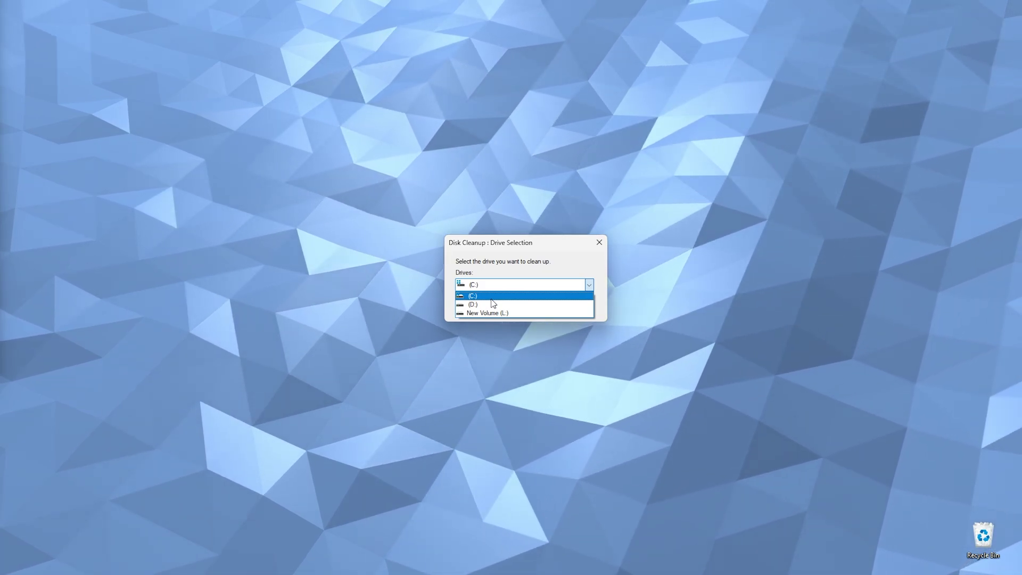
pyautogui.click(486, 305)
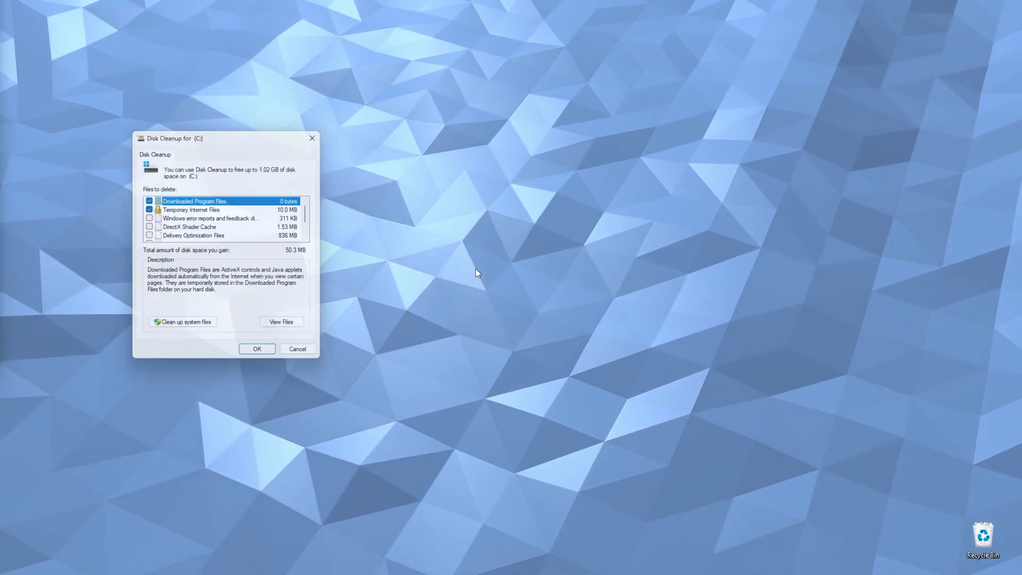
pyautogui.moveTo(219, 129); pyautogui.dragTo(494, 155)
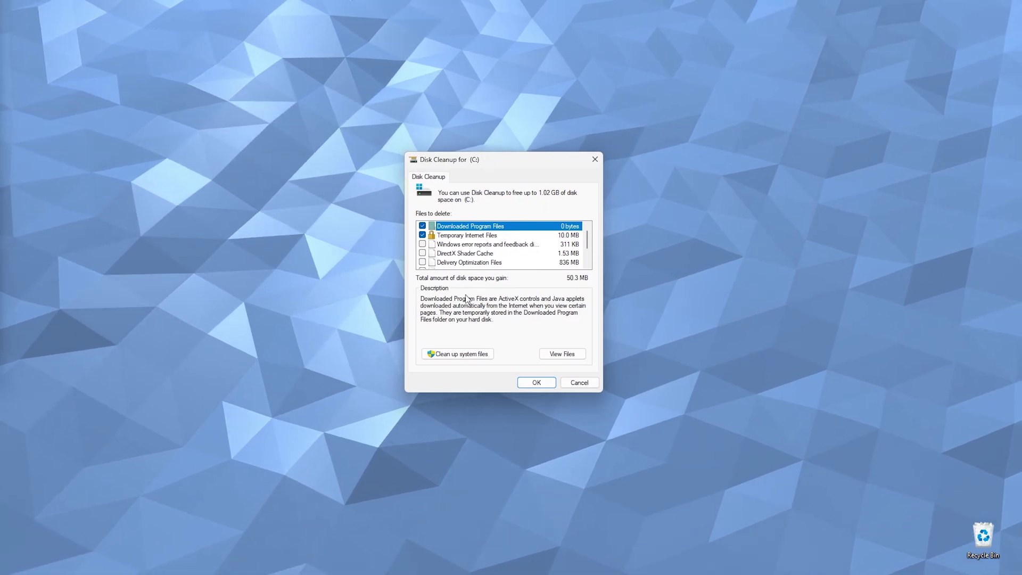
pyautogui.scroll(-2, 513, 254)
pyautogui.scroll(2, 503, 253)
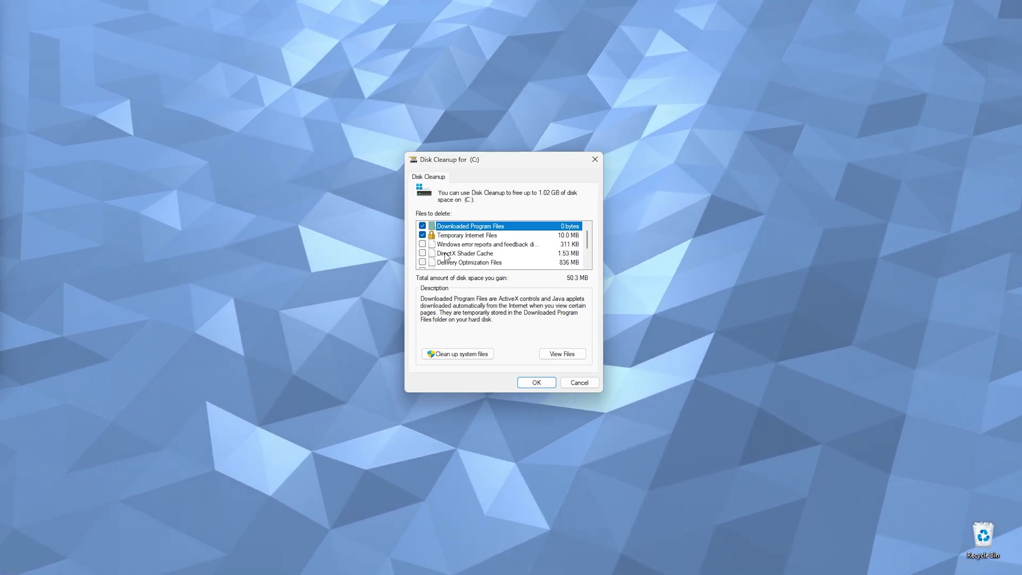
# Include Windows error reports, DirectX Shader Cache and Recycle Bin, then delete about 1.02 GB
pyautogui.click(422, 244)
pyautogui.click(422, 253)
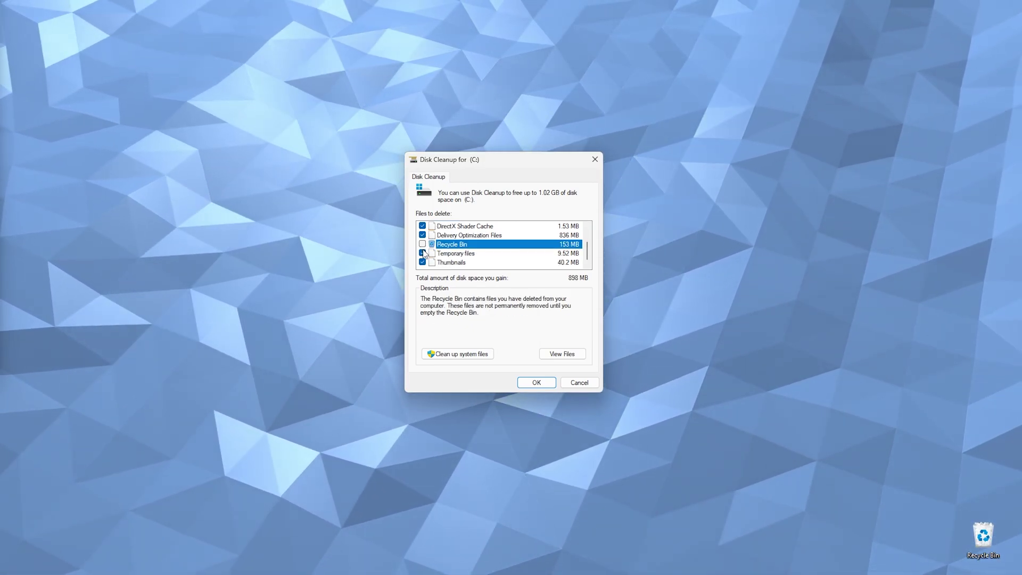
pyautogui.click(422, 244)
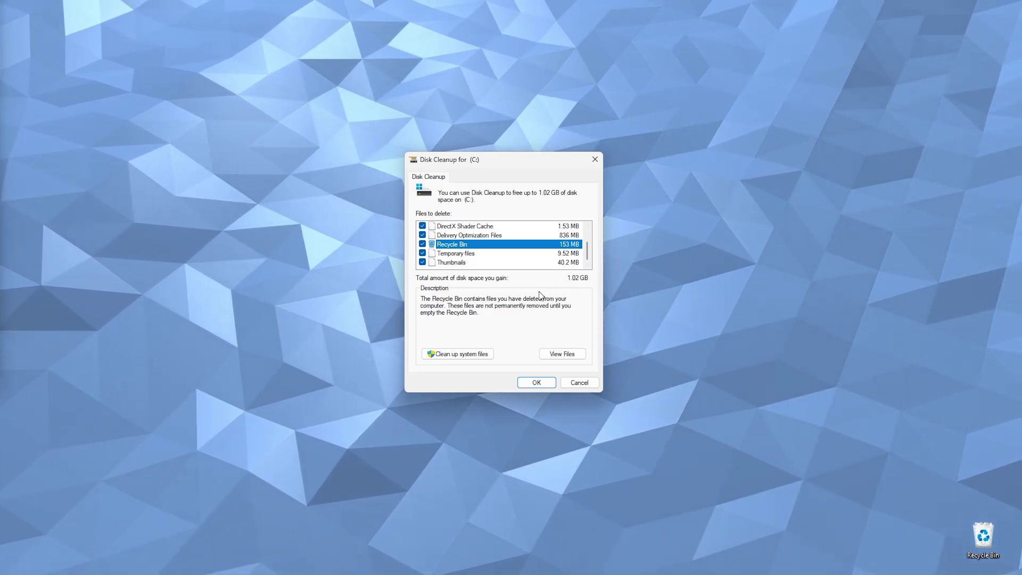
pyautogui.click(536, 383)
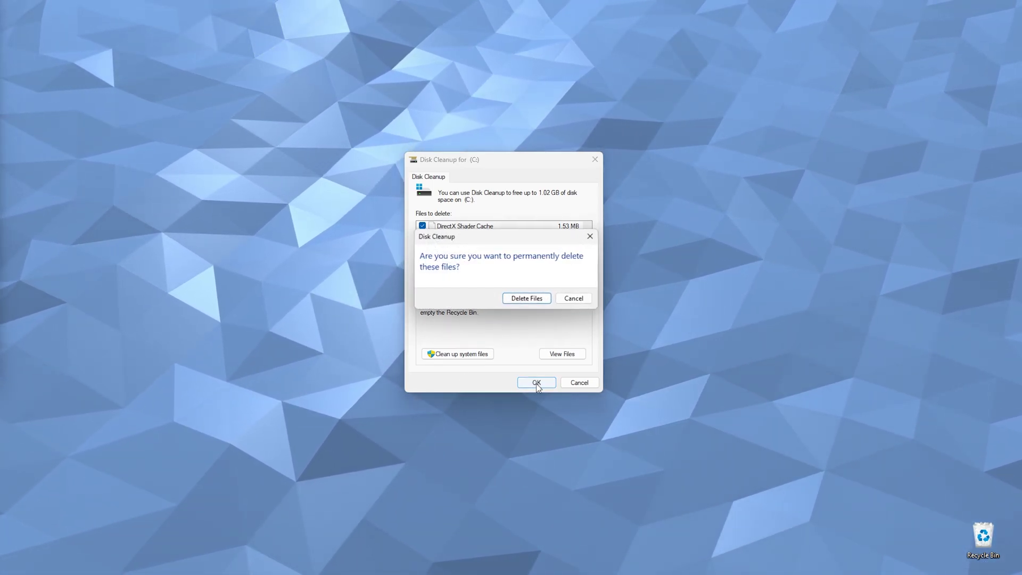
pyautogui.click(522, 299)
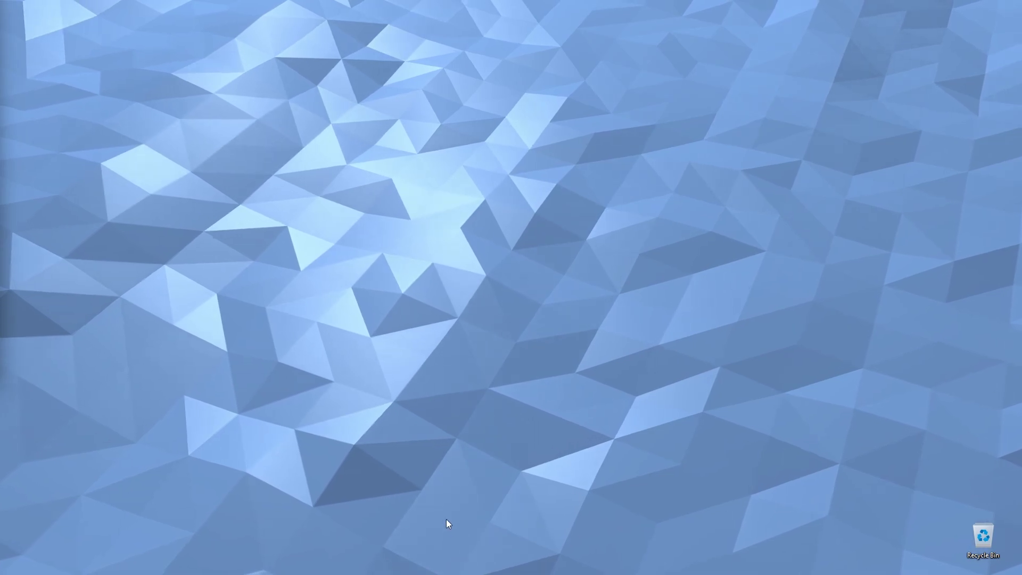
pyautogui.moveTo(428, 564)
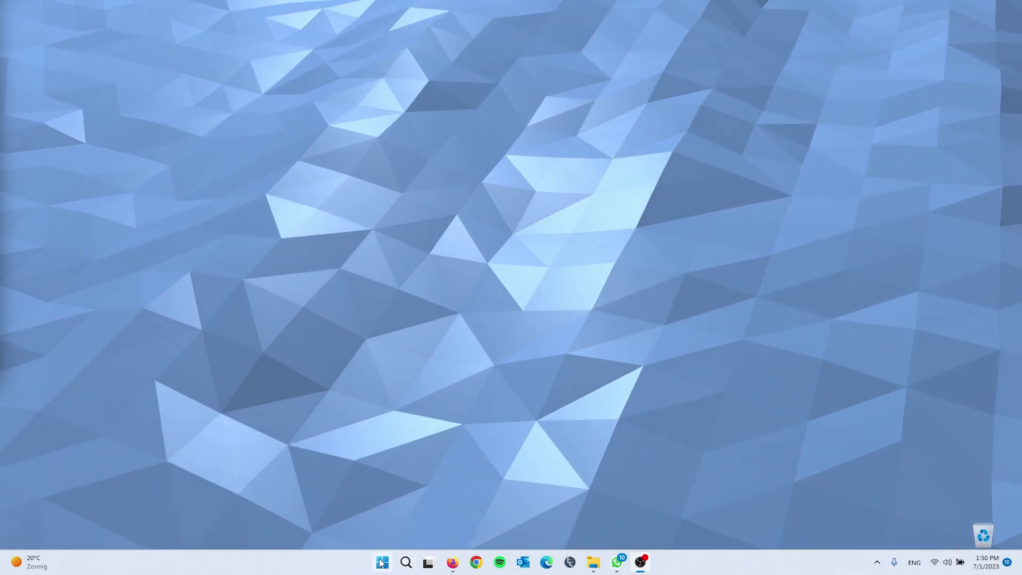
pyautogui.click(380, 562)
pyautogui.write('file')
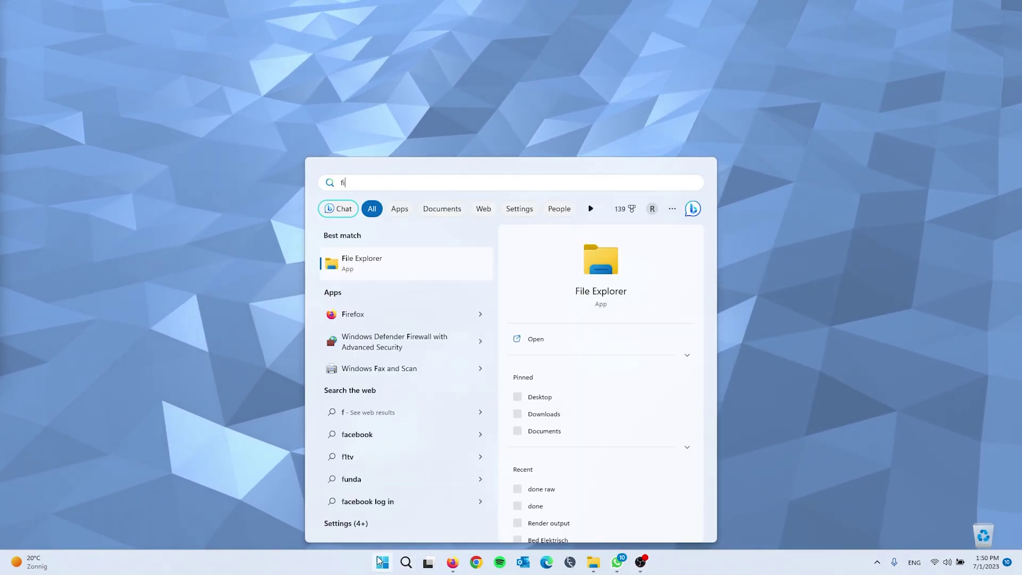
pyautogui.click(381, 259)
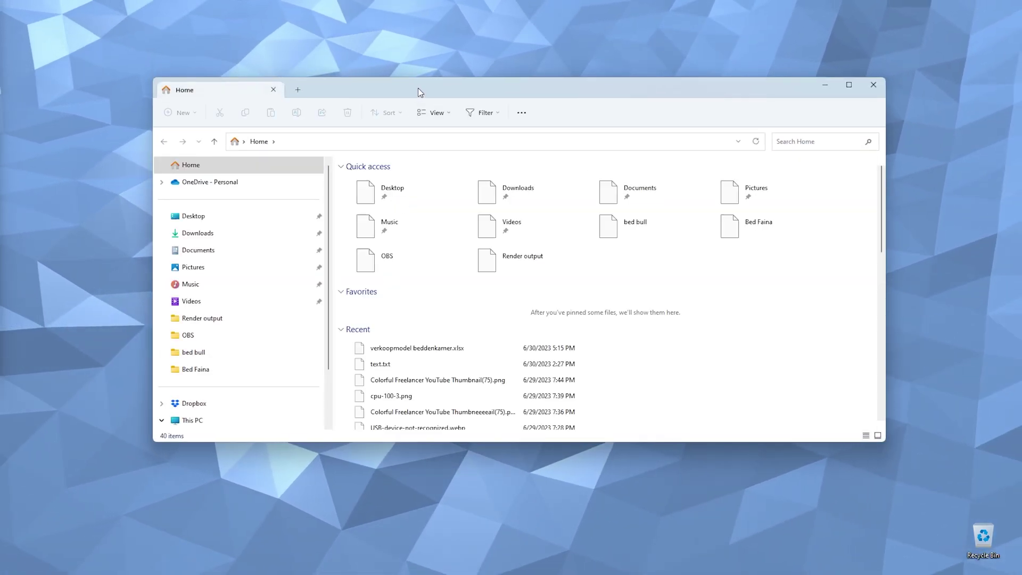
pyautogui.moveTo(417, 88); pyautogui.dragTo(478, 92)
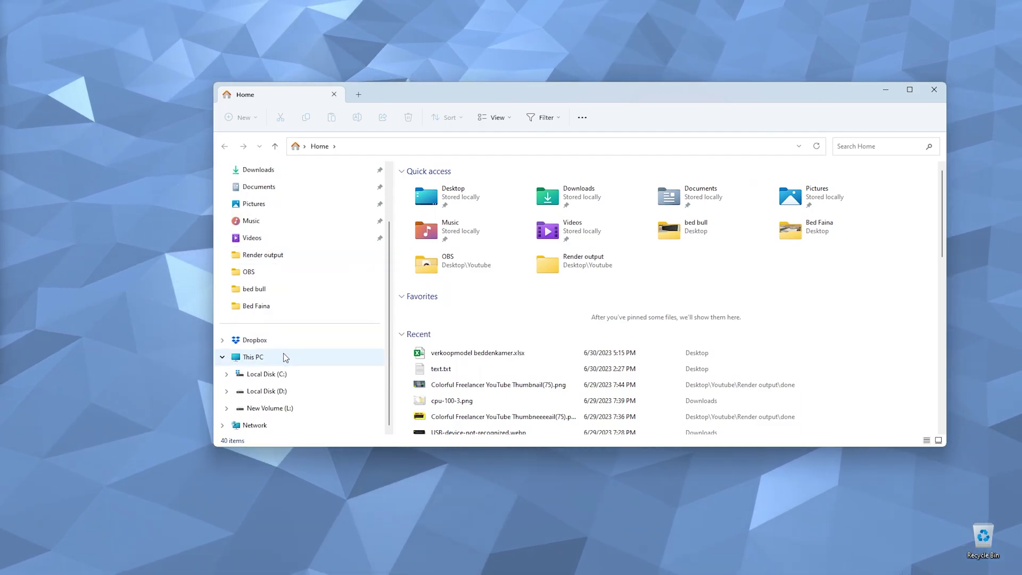
pyautogui.click(287, 356)
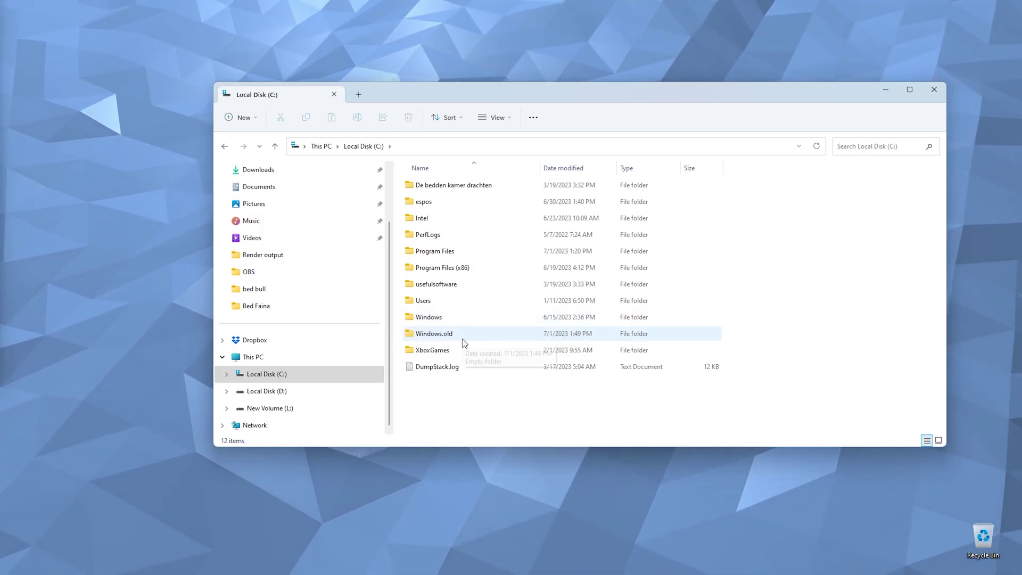
pyautogui.moveTo(471, 340)
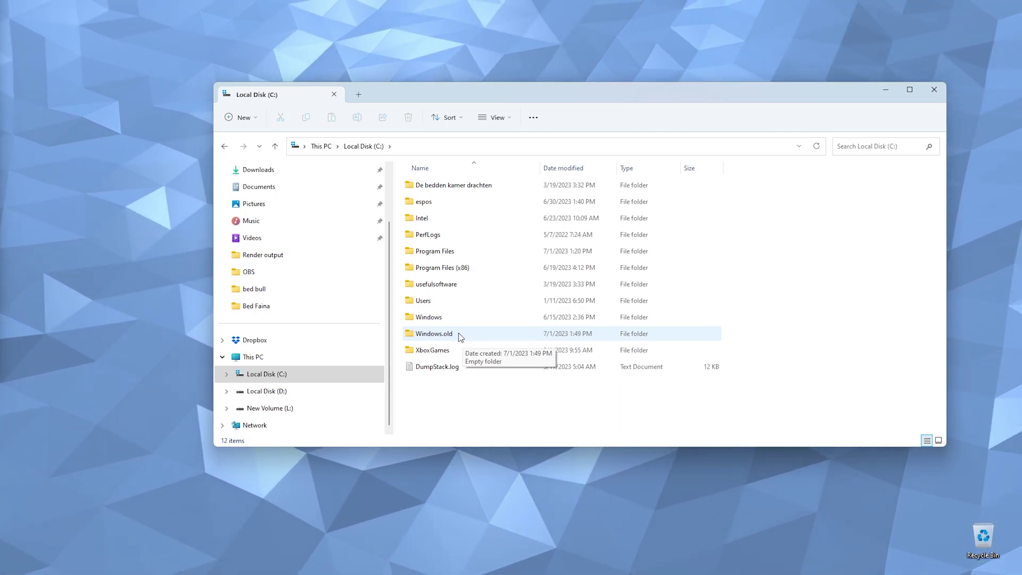
pyautogui.rightClick(459, 334)
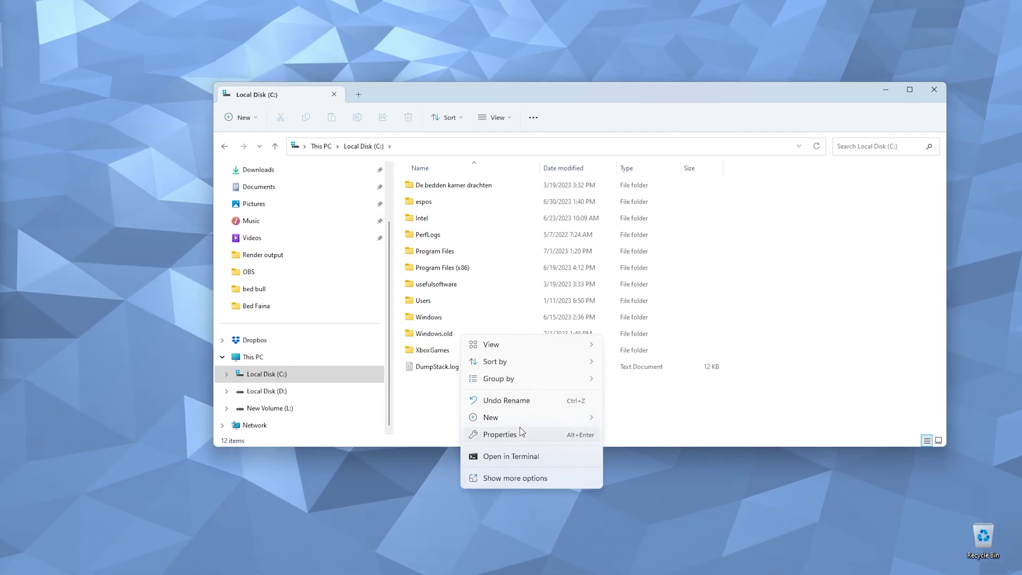
pyautogui.click(520, 478)
pyautogui.rightClick(447, 335)
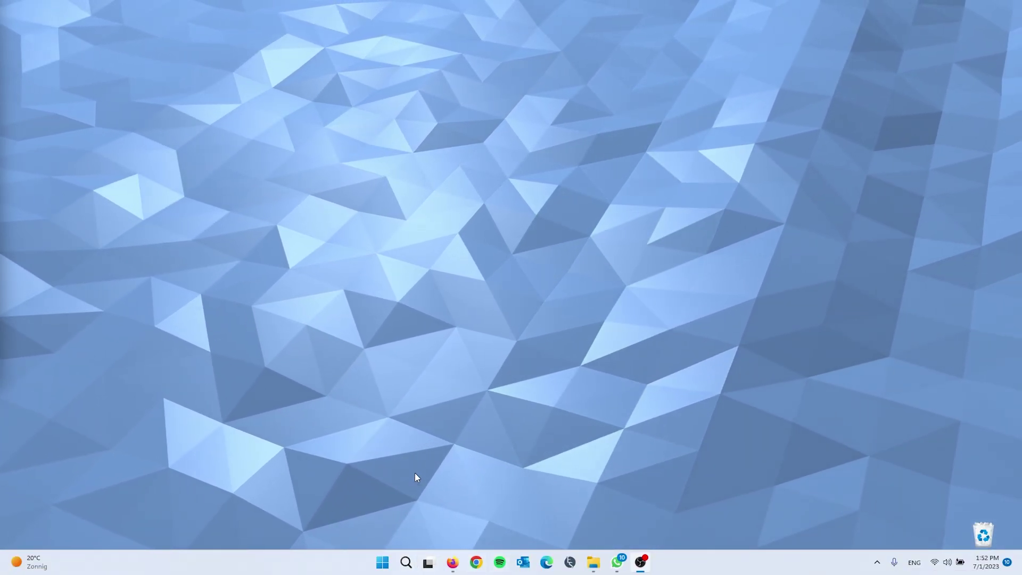
# Open Add or remove programs from the 'remove' search and locate Audacity
pyautogui.click(405, 563)
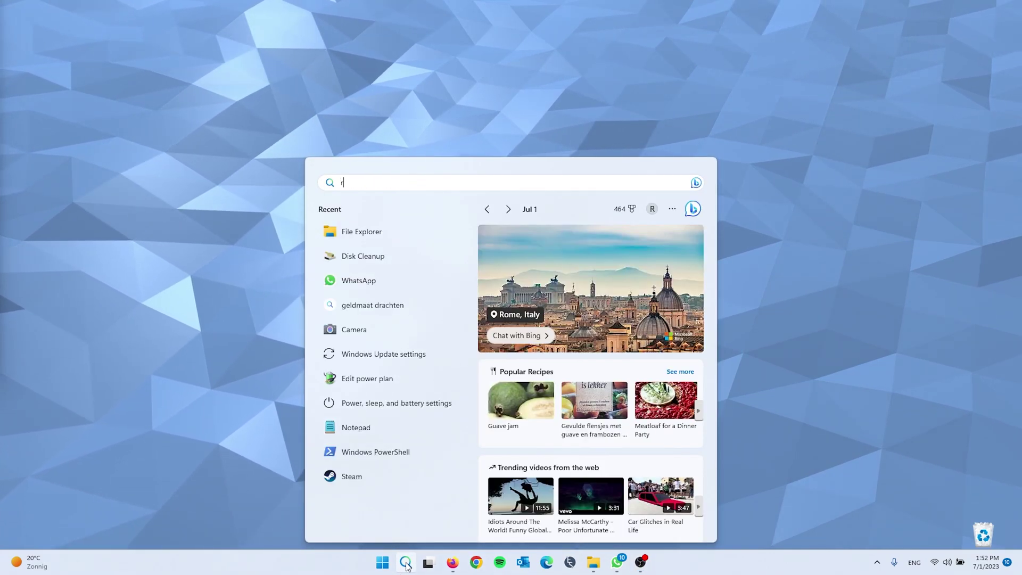
pyautogui.write('remove')
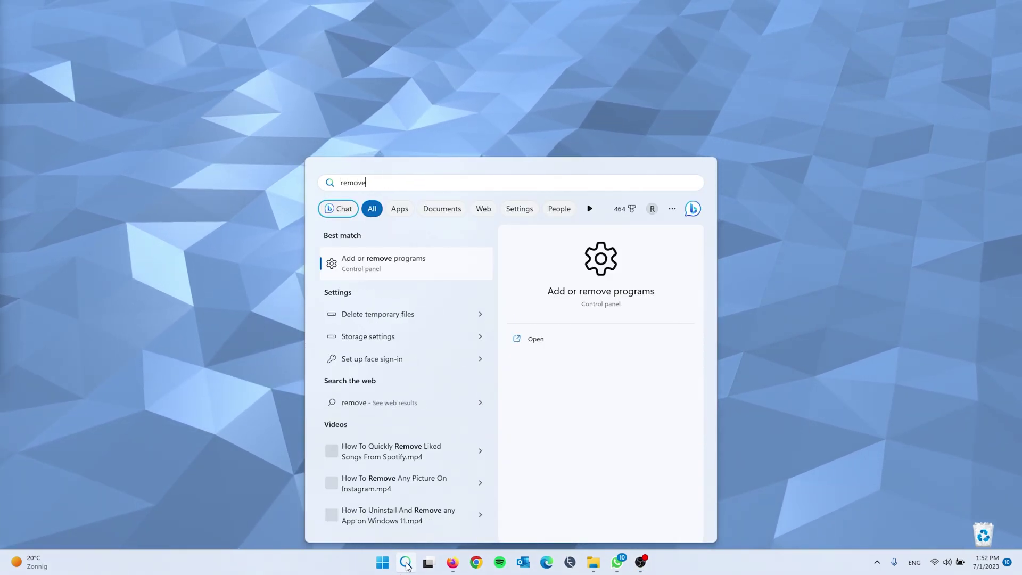
pyautogui.click(422, 266)
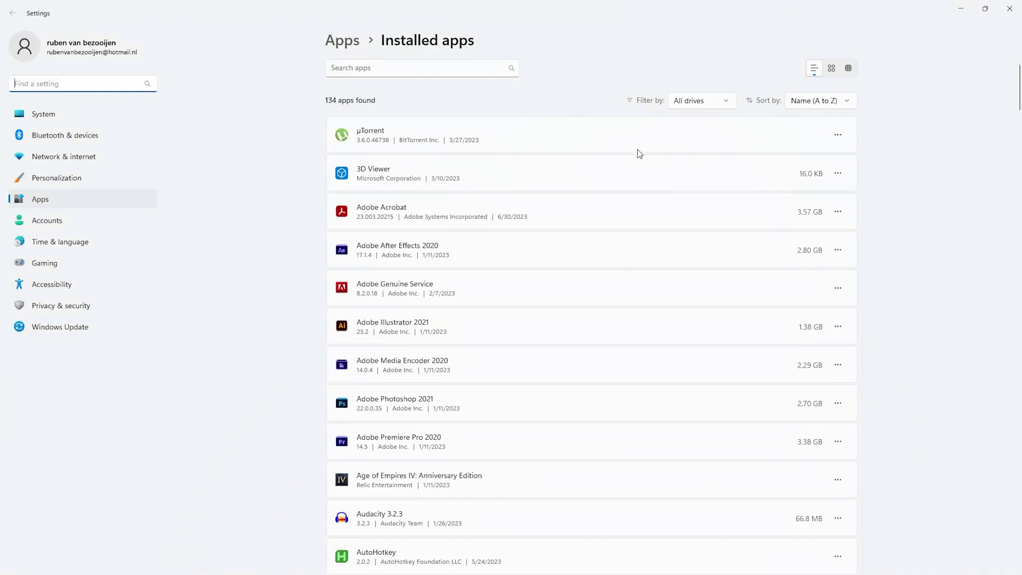
pyautogui.scroll(-20, 516, 145)
pyautogui.scroll(15, 584, 306)
pyautogui.scroll(20, 625, 301)
pyautogui.scroll(-6, 457, 160)
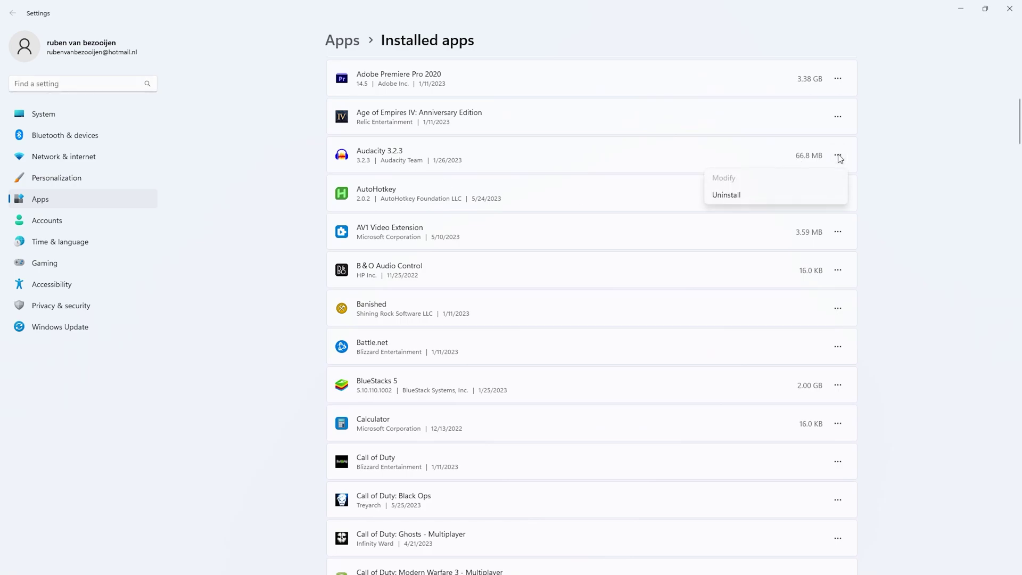
# Uninstall Audacity 3.2.3 completely and dismiss the completion message
pyautogui.click(729, 194)
pyautogui.click(806, 217)
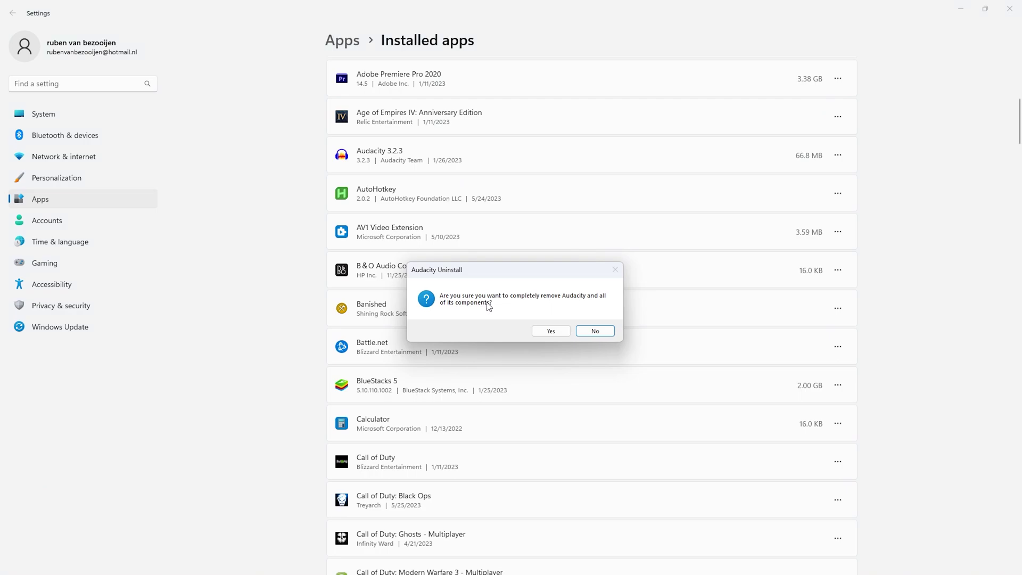
pyautogui.click(549, 332)
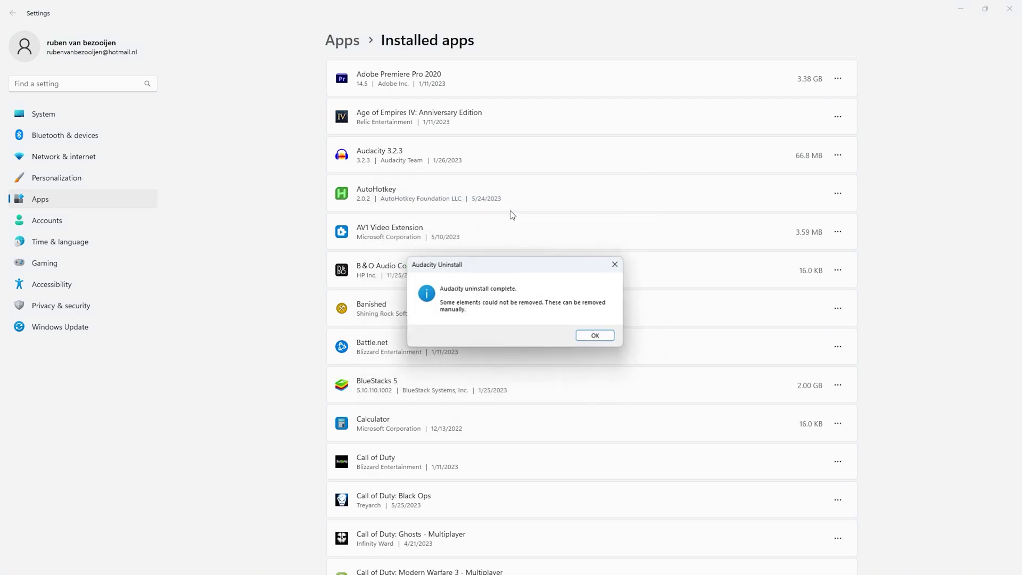
pyautogui.click(596, 336)
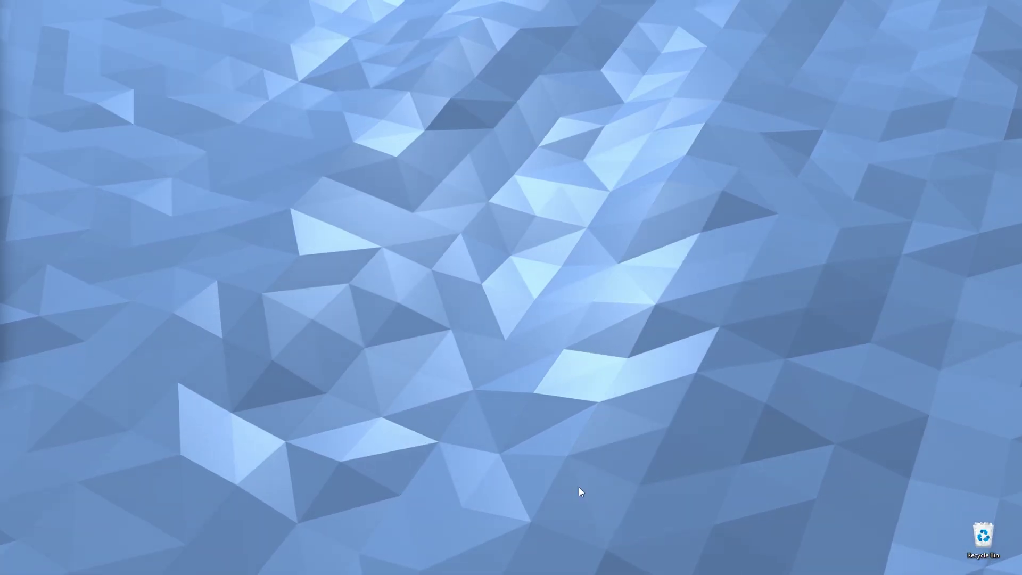
# Launch File Explorer, go to This PC, and open Local Disk (C:) with its search box active
pyautogui.moveTo(437, 551)
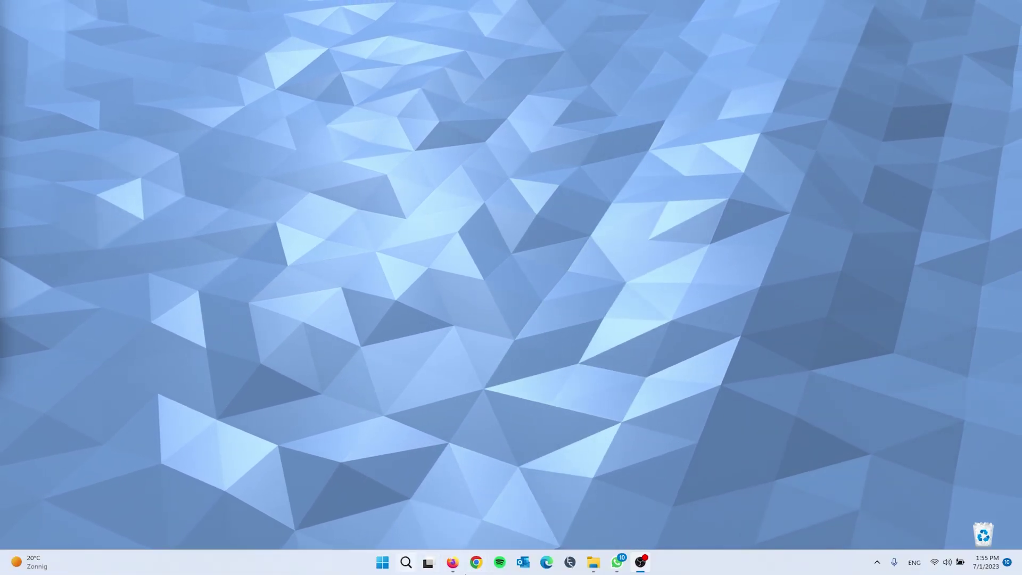
pyautogui.click(408, 561)
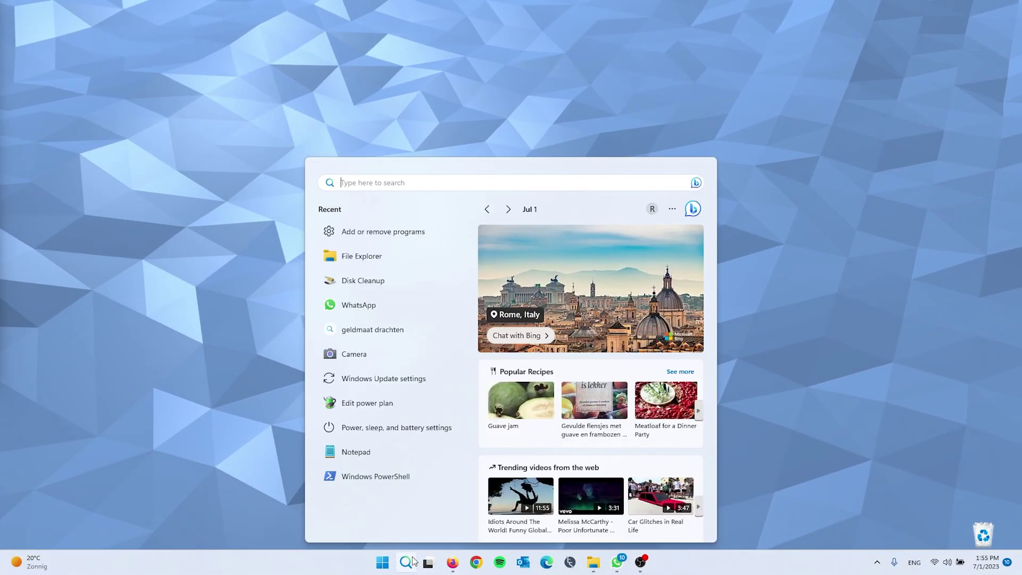
pyautogui.write('file')
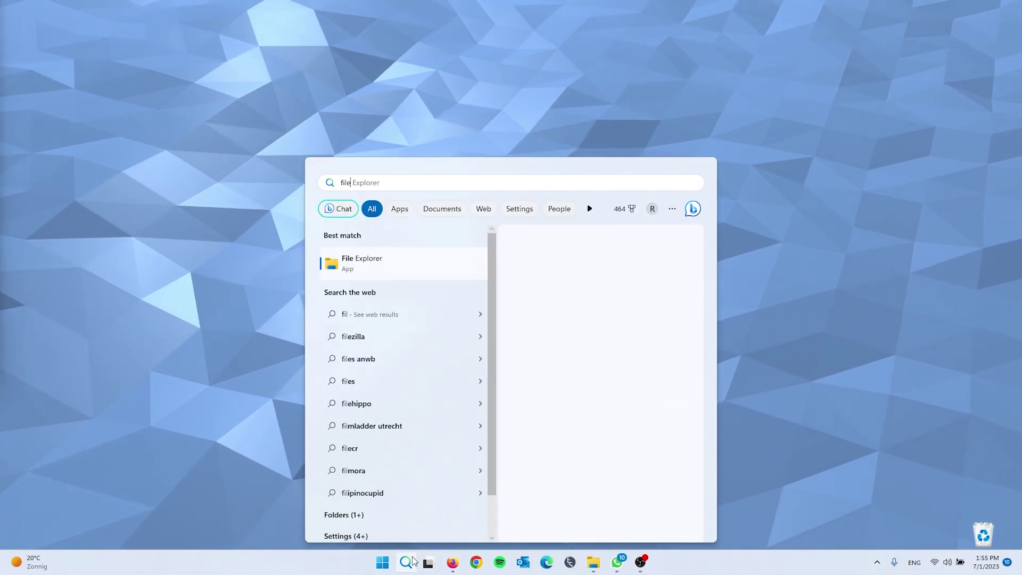
pyautogui.click(377, 263)
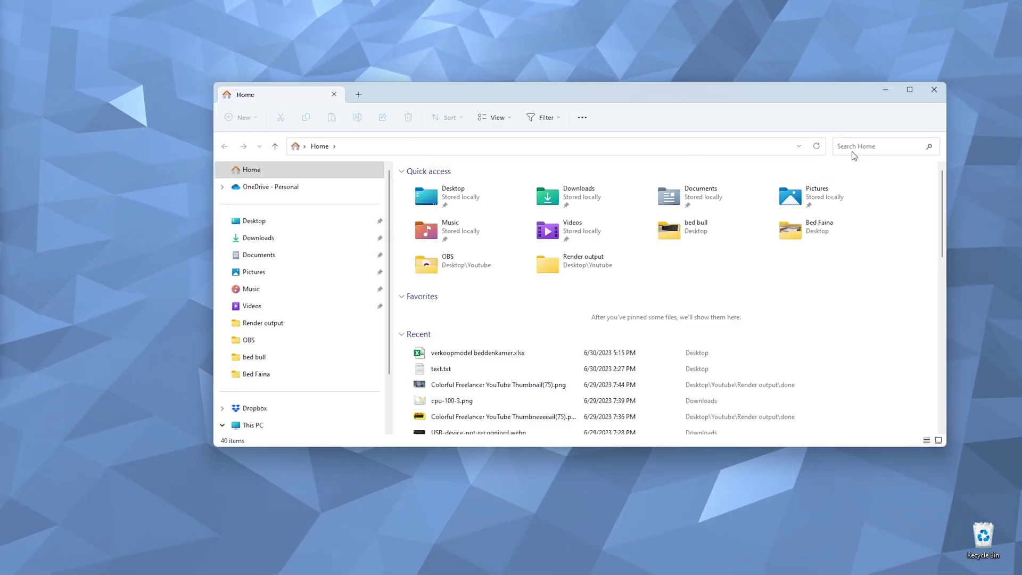
pyautogui.scroll(-1, 301, 345)
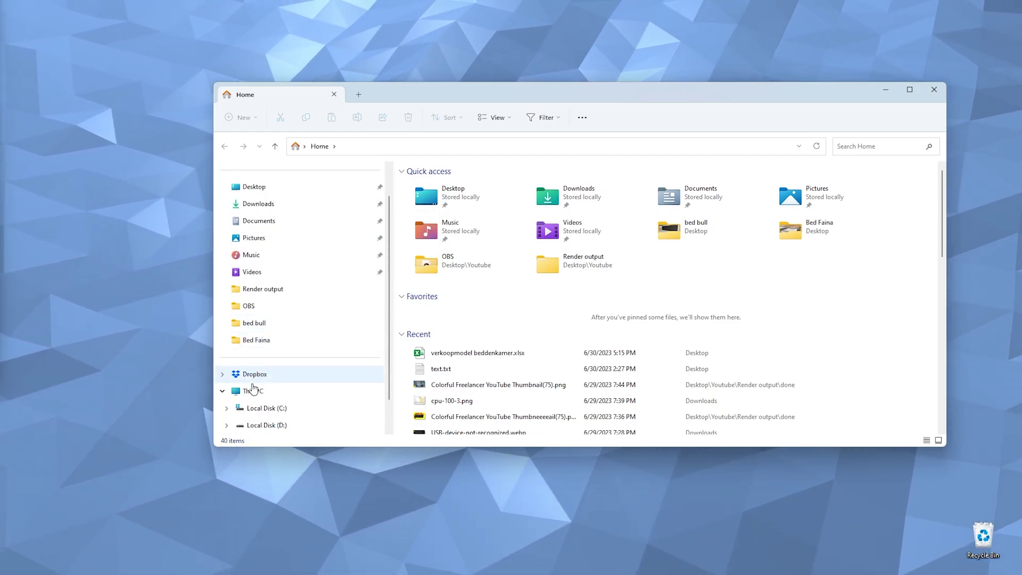
pyautogui.click(237, 390)
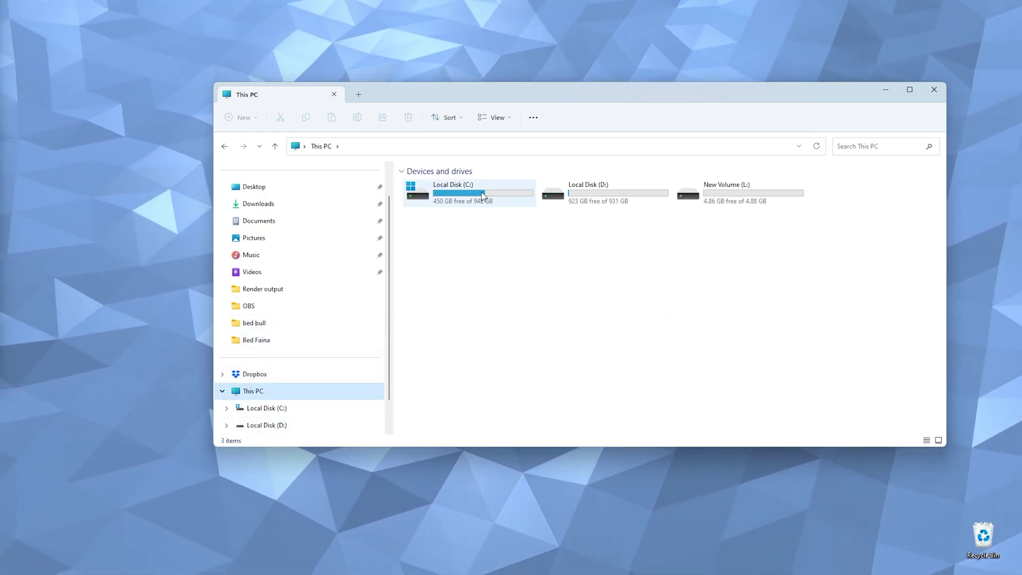
pyautogui.click(469, 197)
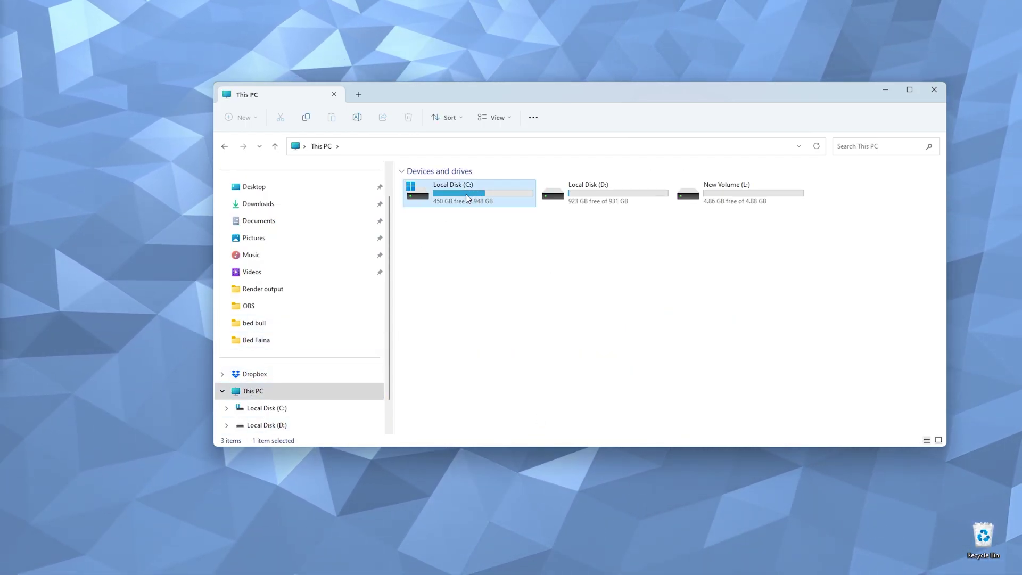
pyautogui.doubleClick(467, 198)
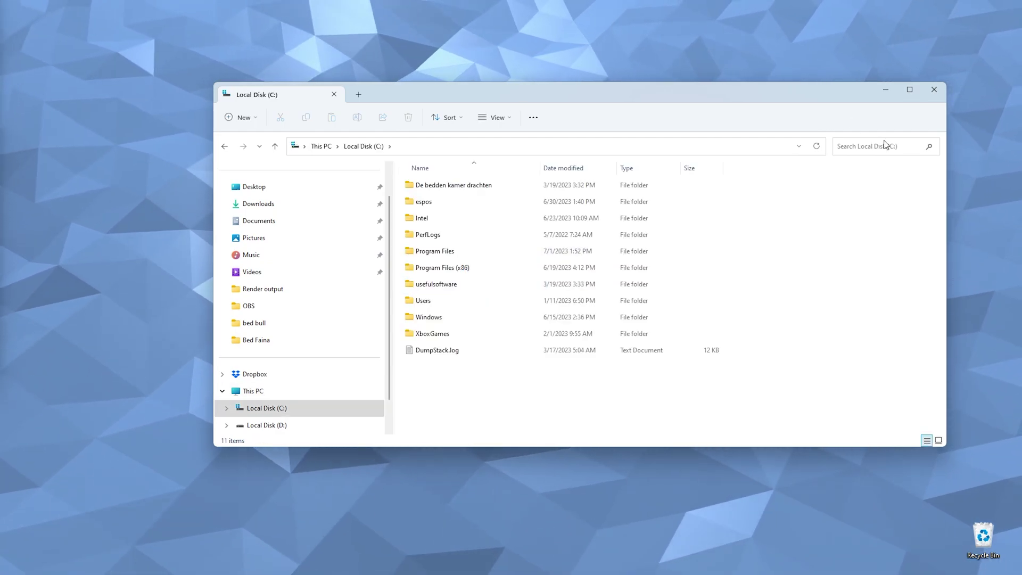
pyautogui.click(857, 145)
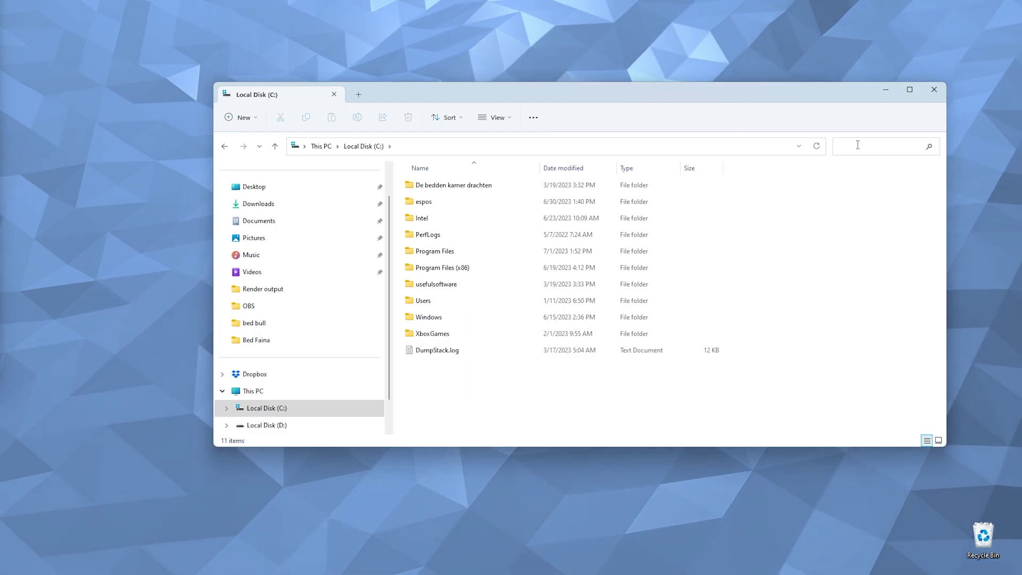
# Search Local Disk (C:) for SIZE:HUGE files and browse the results
pyautogui.press('Return')
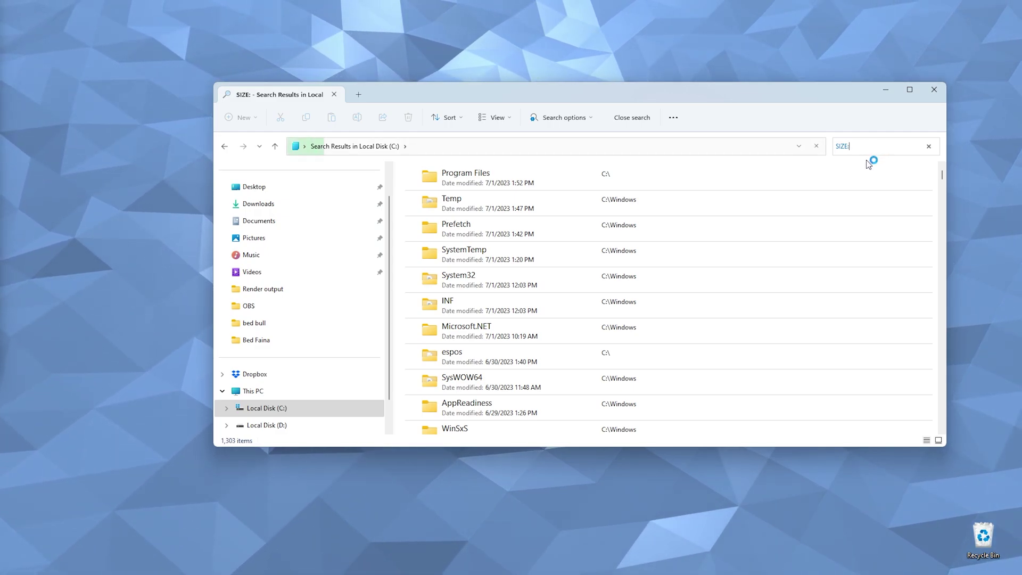
pyautogui.press('Return')
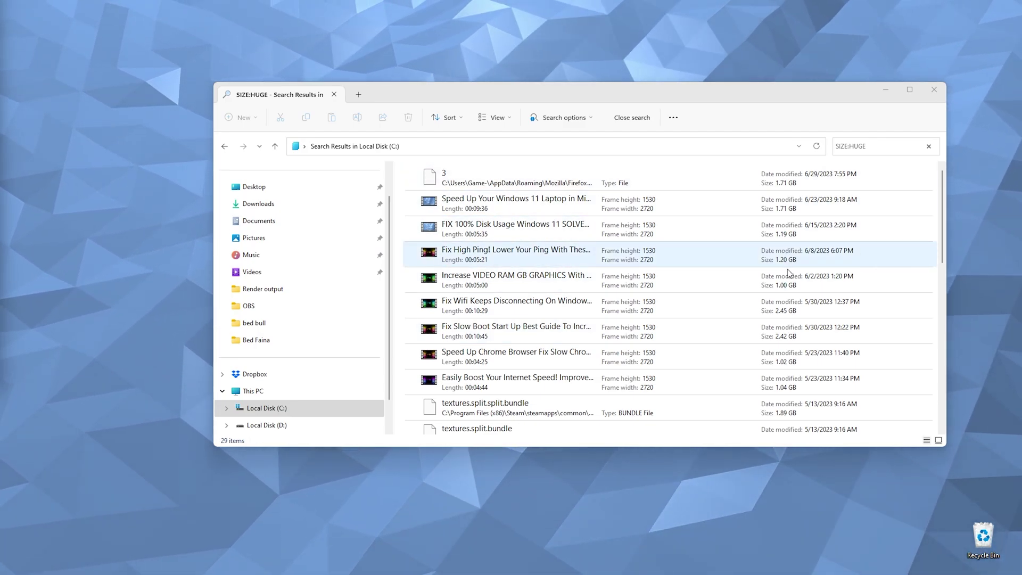
pyautogui.scroll(-6, 788, 295)
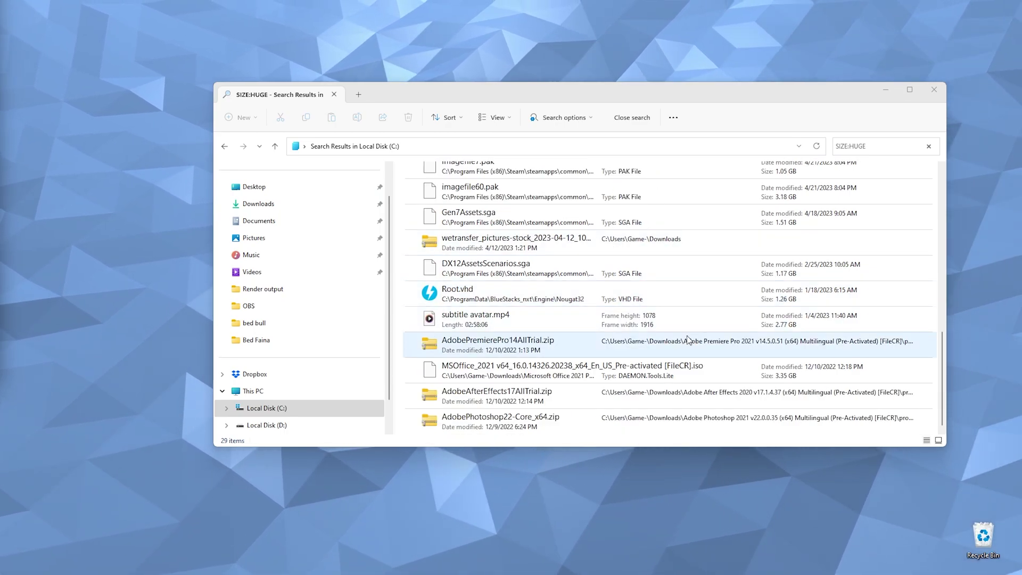
pyautogui.scroll(6, 548, 303)
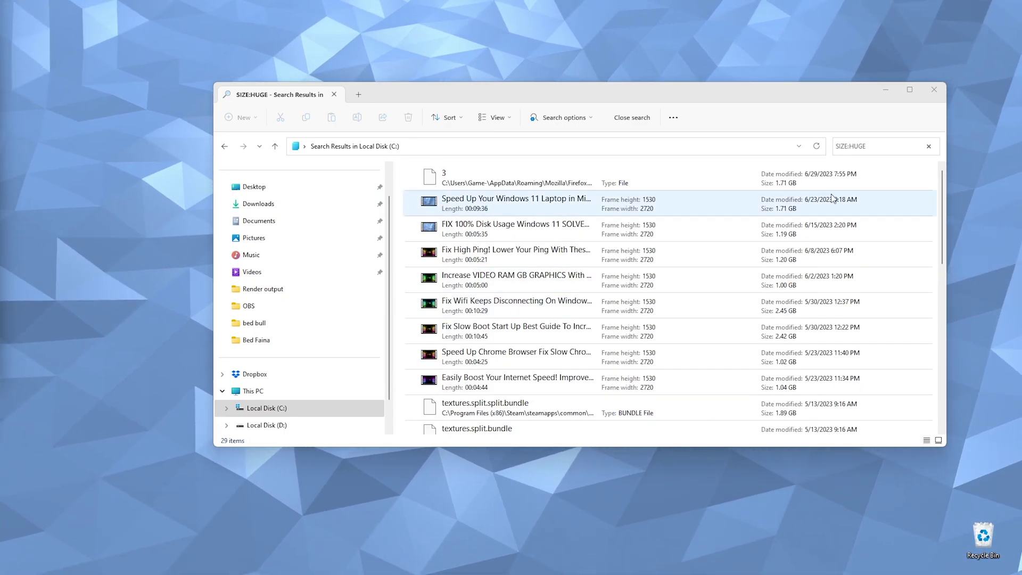
# Edit the size query, replacing HUGE with GIGA
pyautogui.click(884, 144)
pyautogui.click(884, 145)
pyautogui.press('BackSpace')
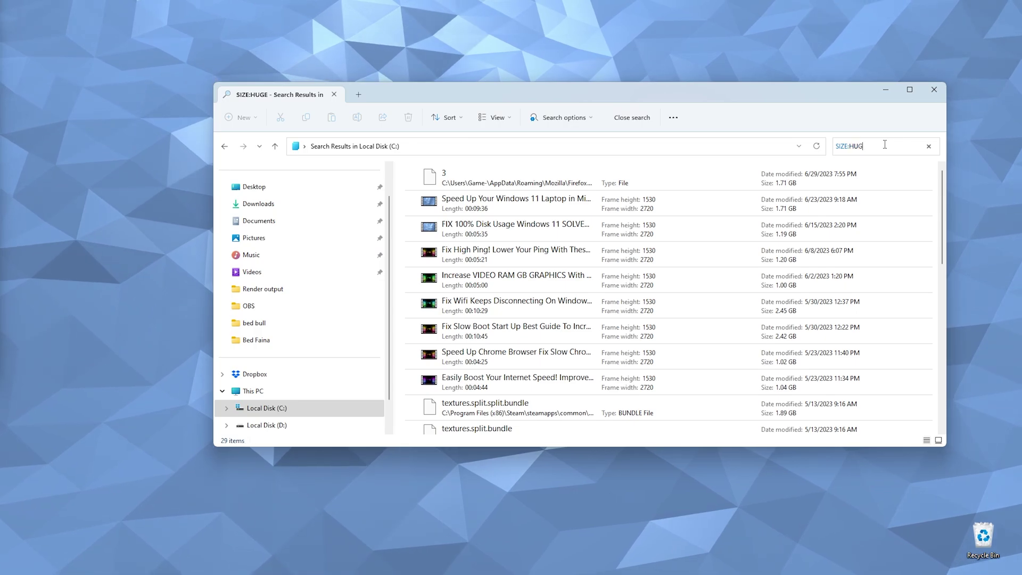
pyautogui.press('BackSpace')
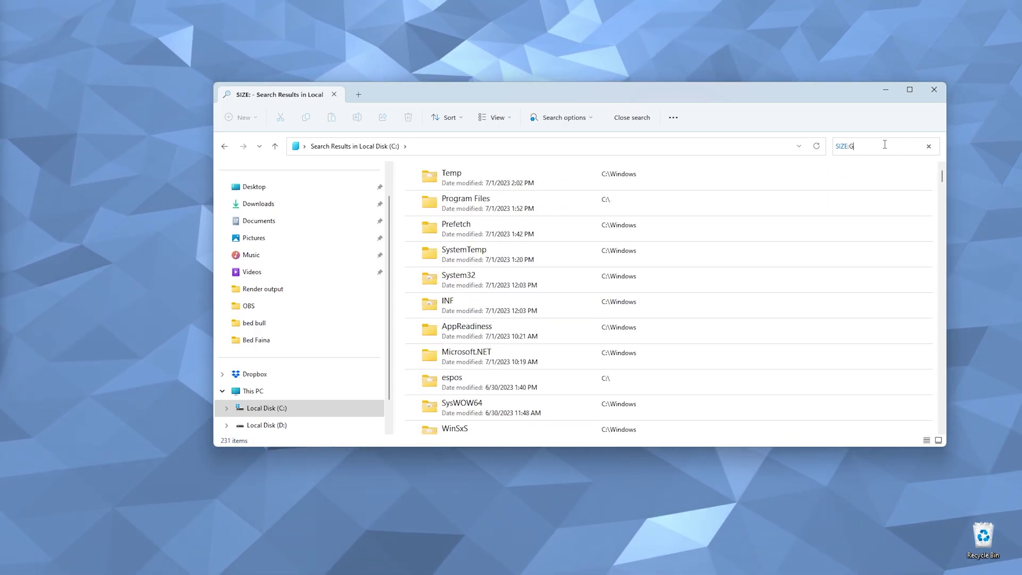
pyautogui.write('GIGANTIC')
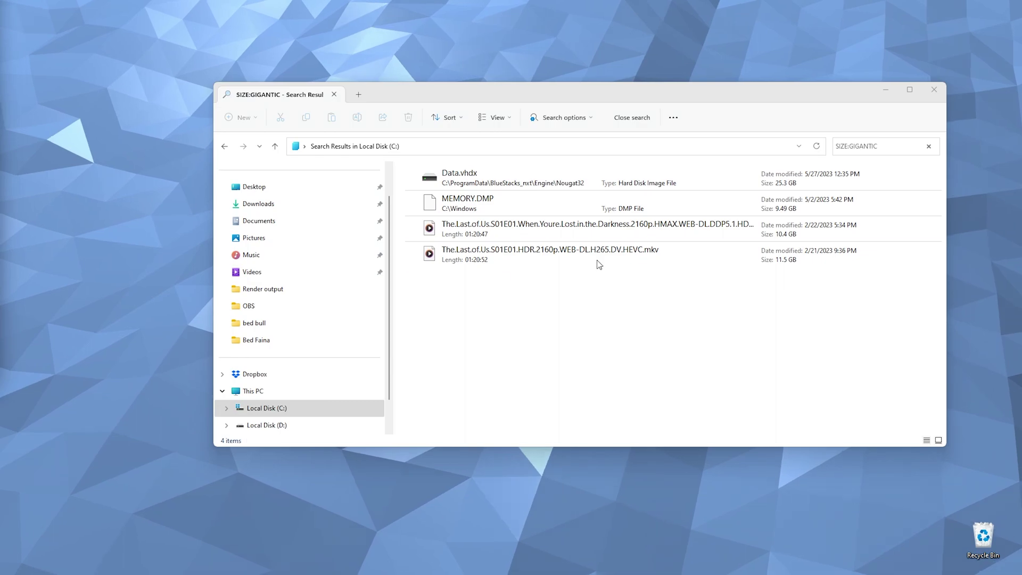
# Review the four gigantic files (9.49–25.3 GB) and select the two Last.of.Us video files
pyautogui.moveTo(849, 439); pyautogui.dragTo(713, 162)
pyautogui.click(693, 298)
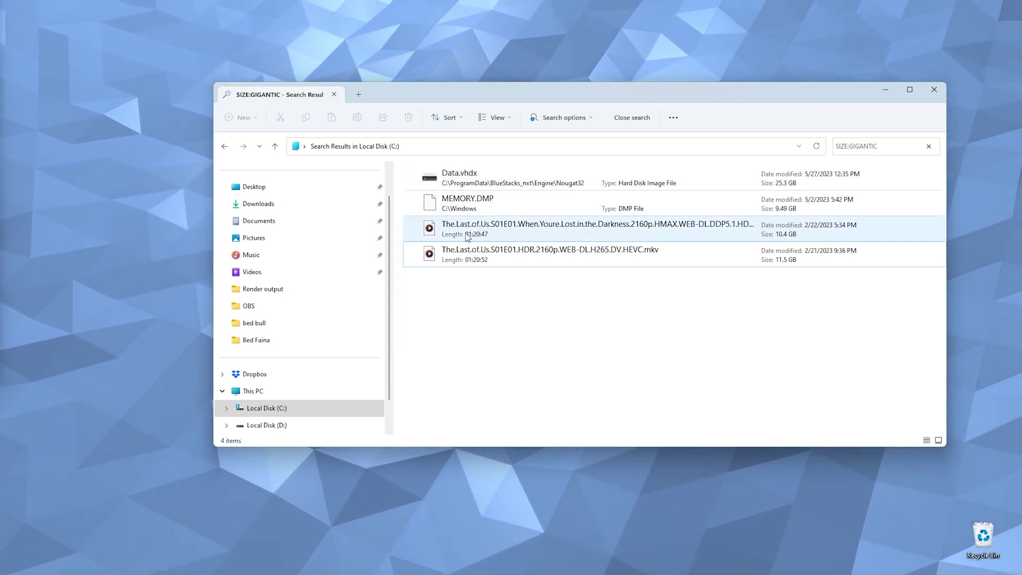
pyautogui.moveTo(633, 323); pyautogui.dragTo(556, 224)
pyautogui.moveTo(669, 290); pyautogui.dragTo(554, 225)
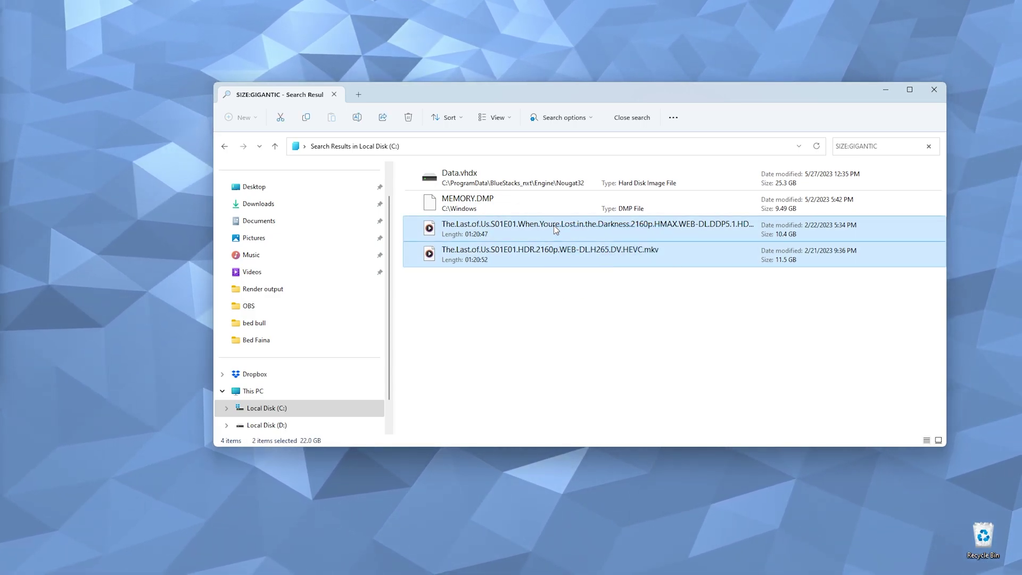
pyautogui.moveTo(771, 281); pyautogui.dragTo(966, 531)
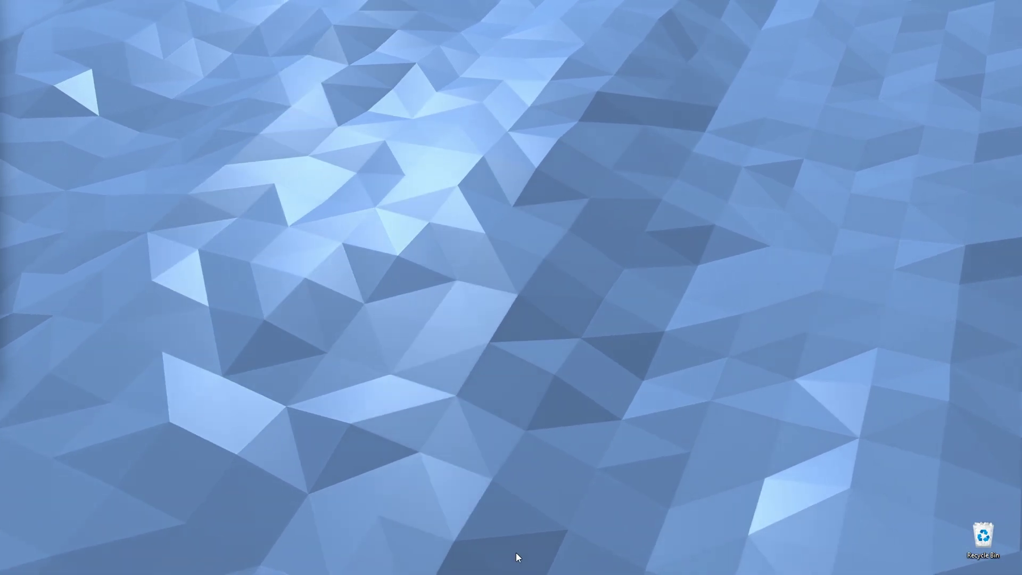
# Open Storage settings to view C: usage: 497 GB used, 450 GB free, apps 258 GB
pyautogui.moveTo(515, 570)
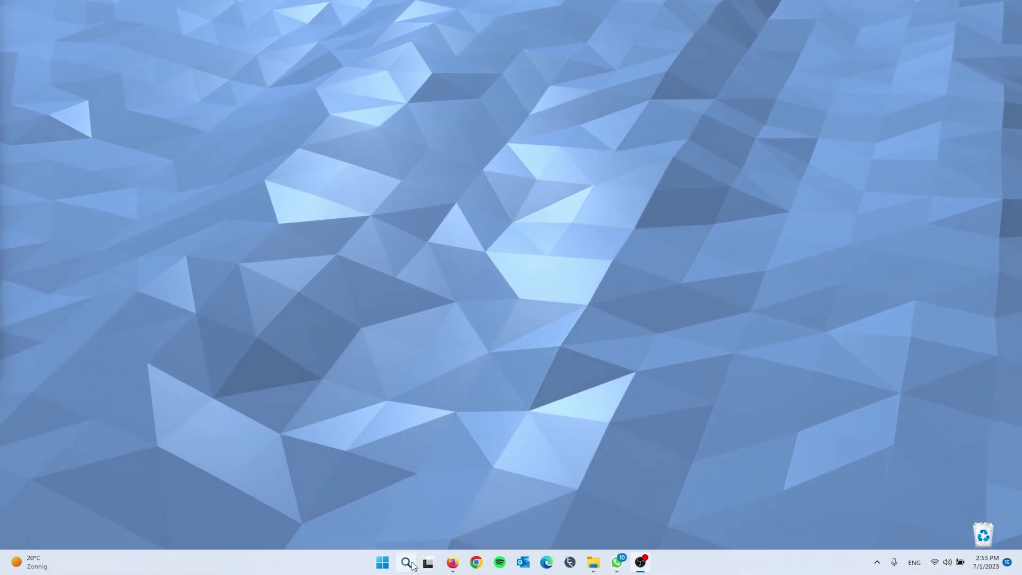
pyautogui.click(411, 564)
pyautogui.write('storgae')
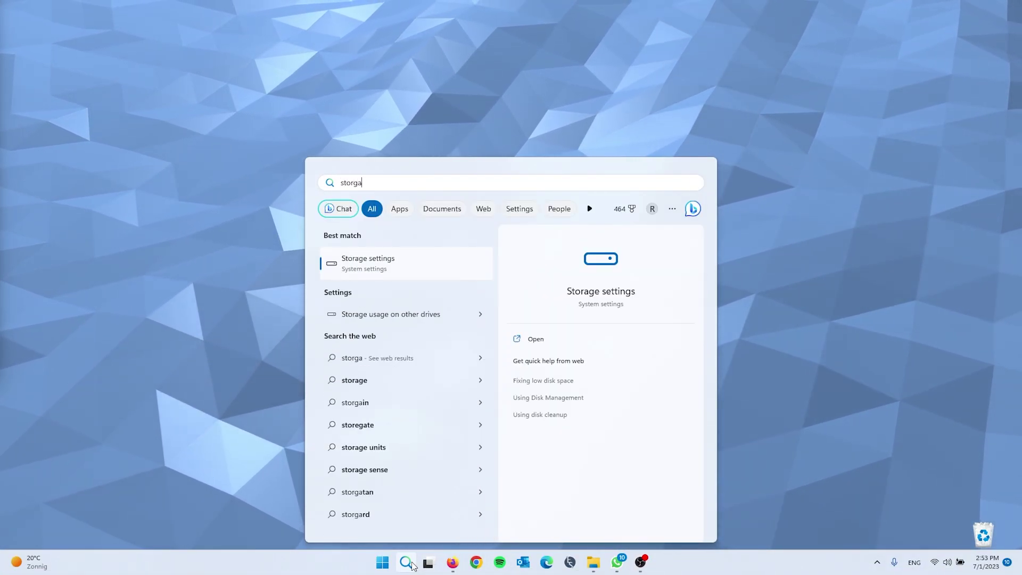
pyautogui.click(381, 264)
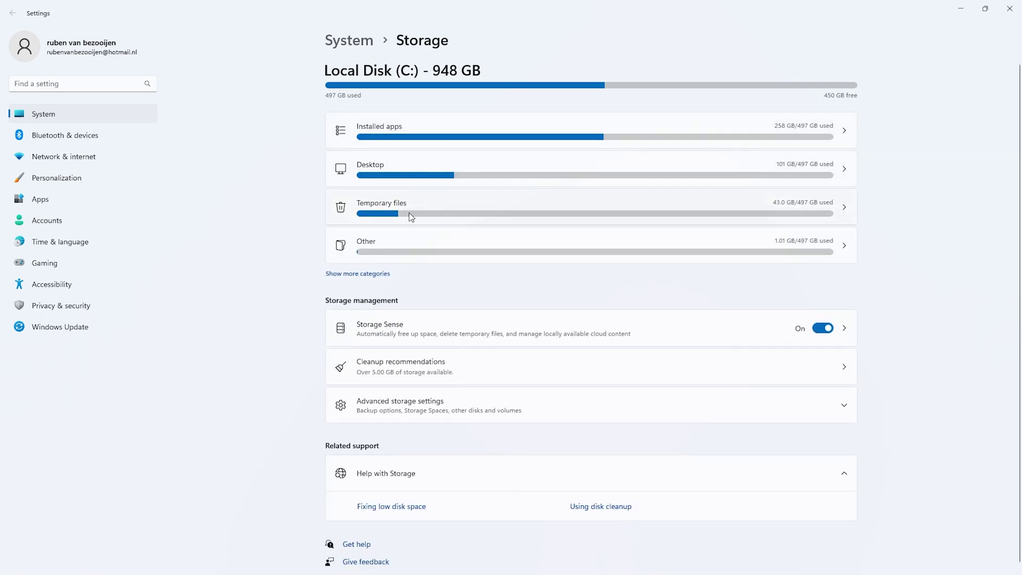
pyautogui.scroll(-1, 252, 262)
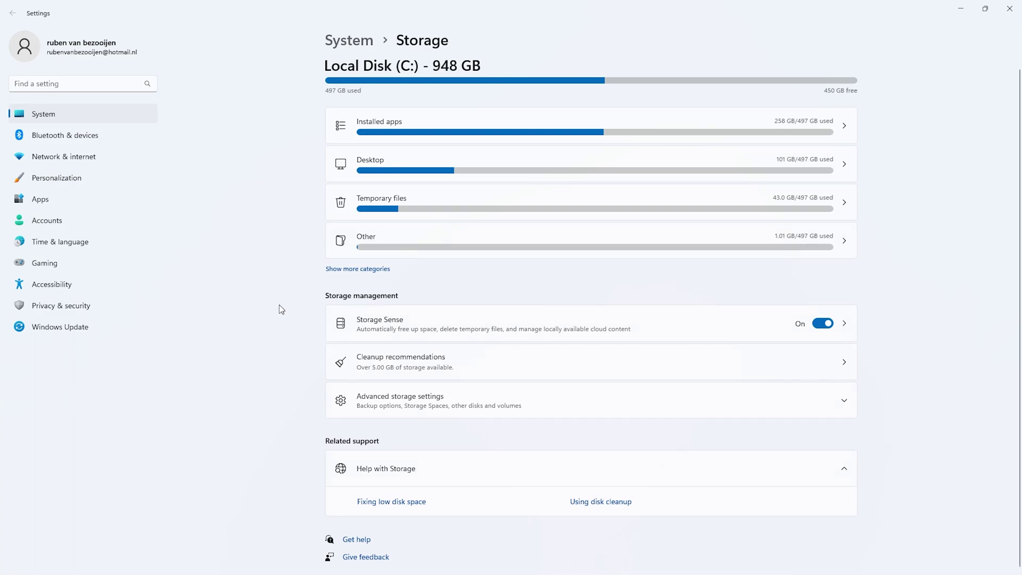
pyautogui.scroll(1, 275, 168)
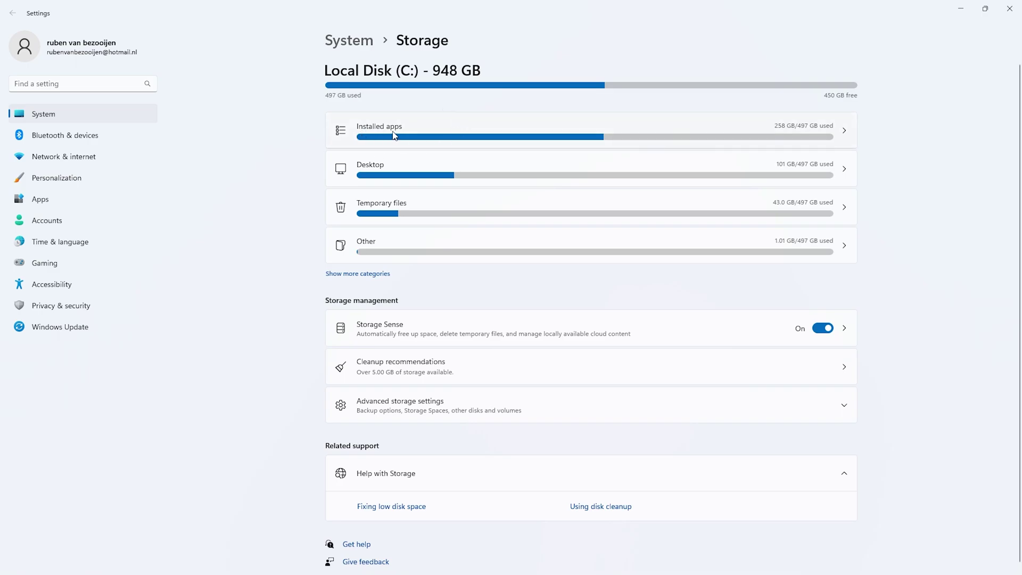
# List the installed apps sorted by Size, large to small
pyautogui.click(676, 130)
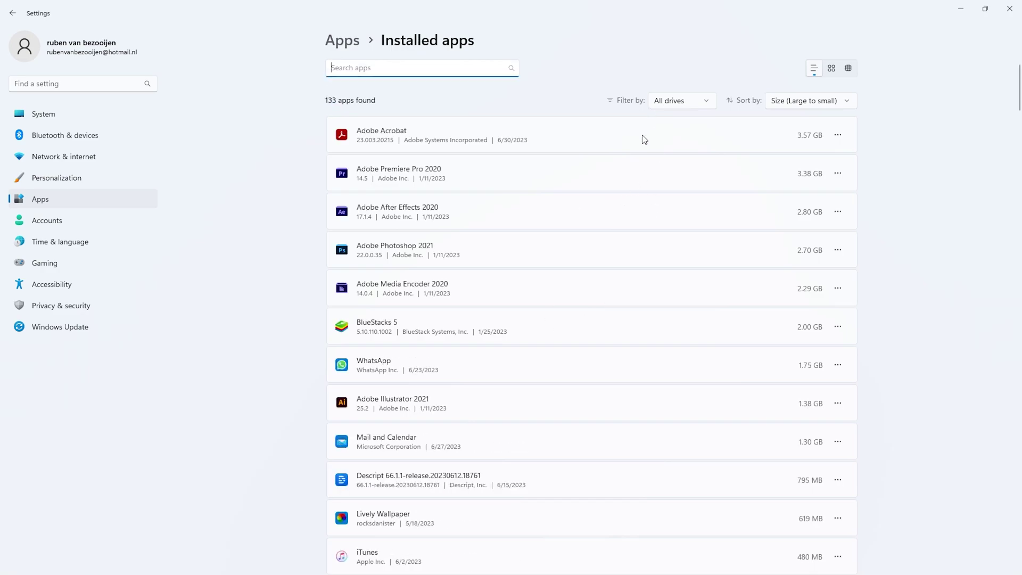
pyautogui.scroll(-3, 665, 179)
pyautogui.scroll(3, 744, 133)
pyautogui.click(798, 101)
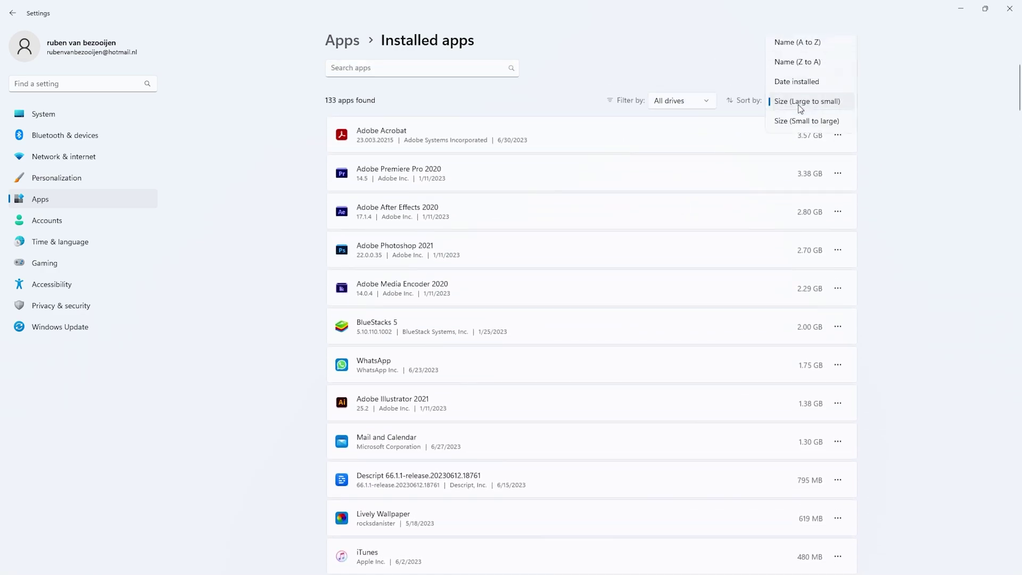
pyautogui.click(799, 104)
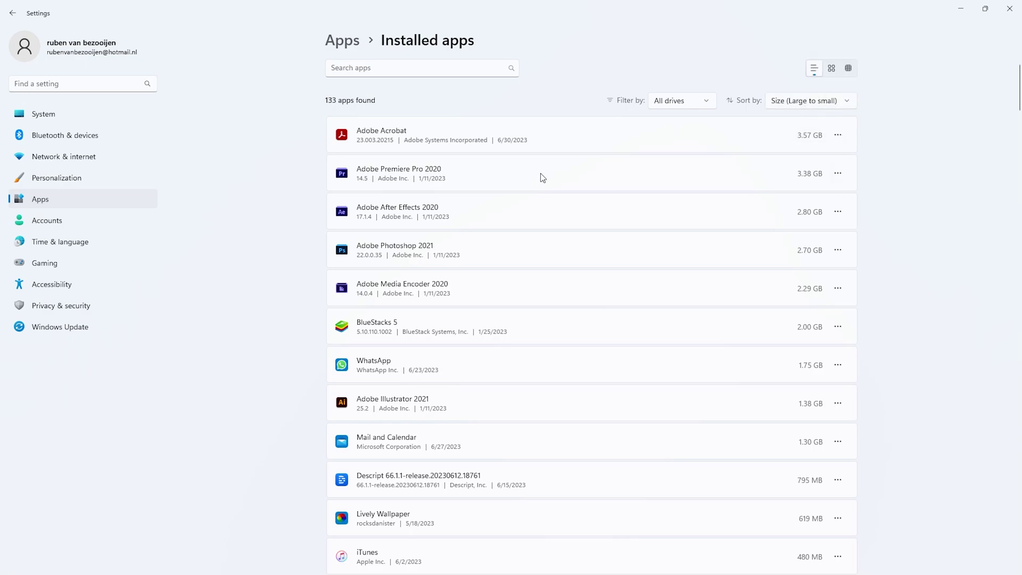
# Scan the sorted app list, then open the 101 GB Desktop storage category
pyautogui.scroll(-3, 681, 202)
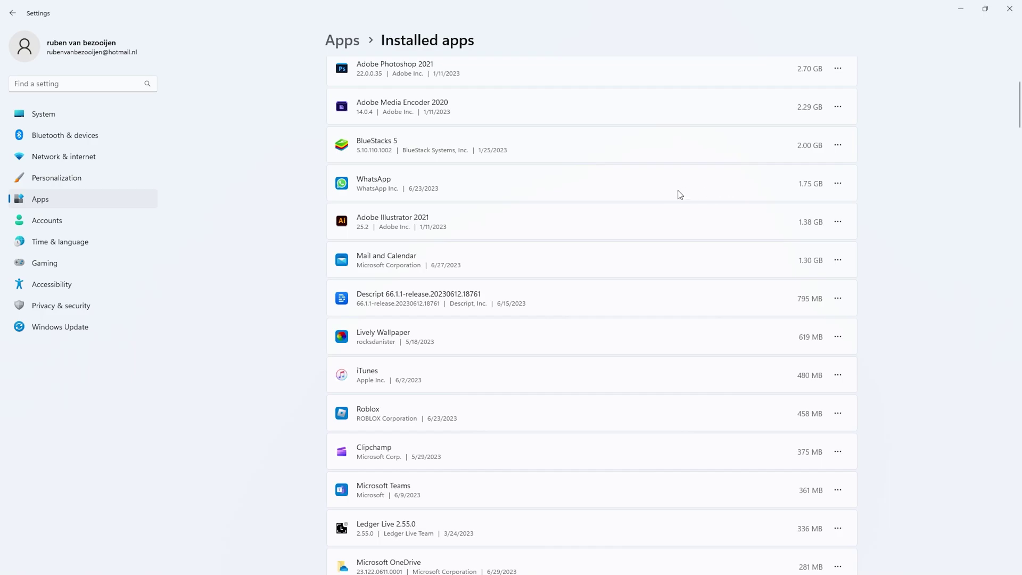
pyautogui.scroll(4, 686, 194)
pyautogui.hotkey('alt', 'Left')
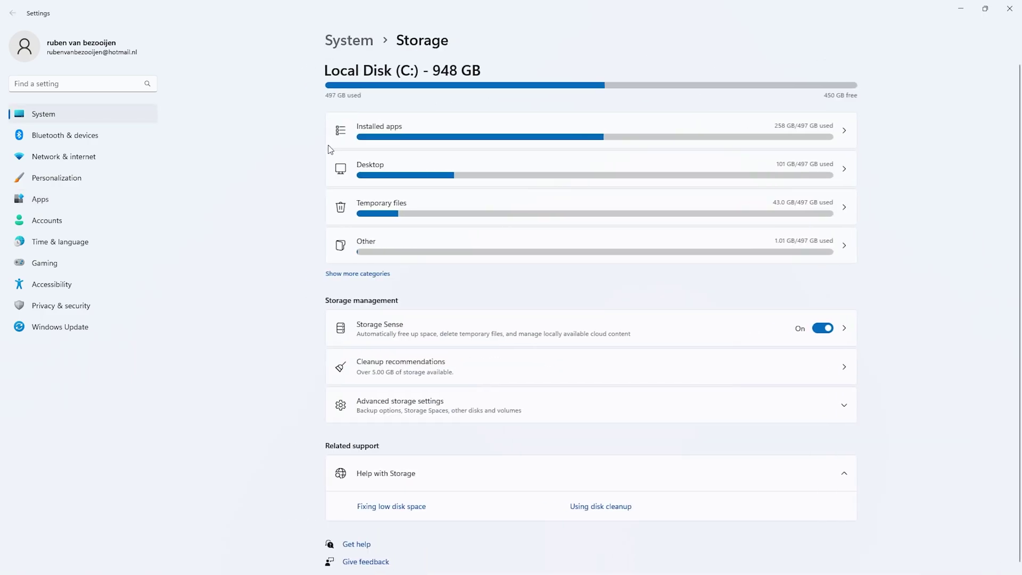
pyautogui.click(490, 181)
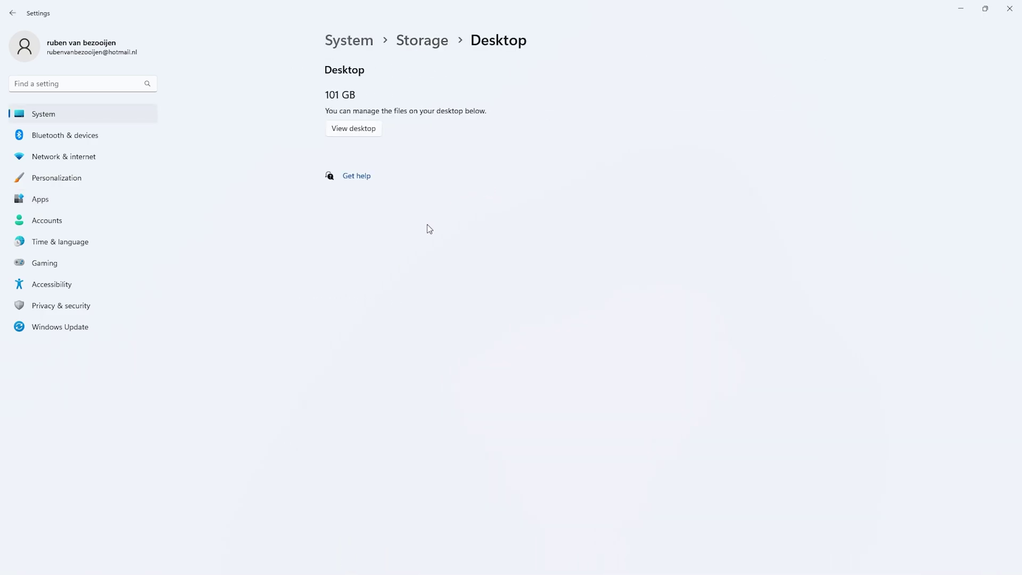
# Browse the 39-item Desktop folder in File Explorer, close it, and return to Storage
pyautogui.click(363, 131)
pyautogui.scroll(-8, 556, 237)
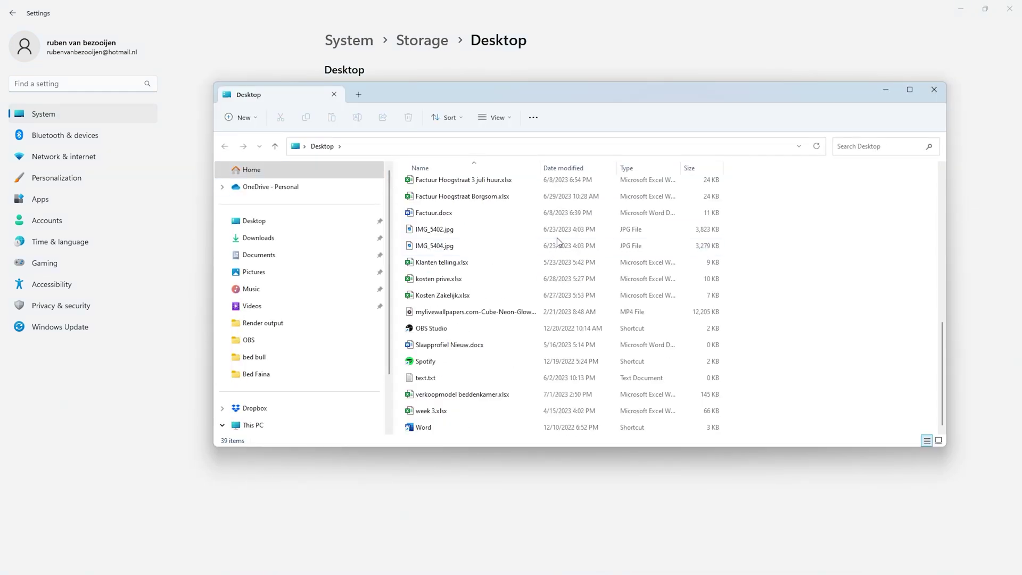
pyautogui.scroll(8, 557, 238)
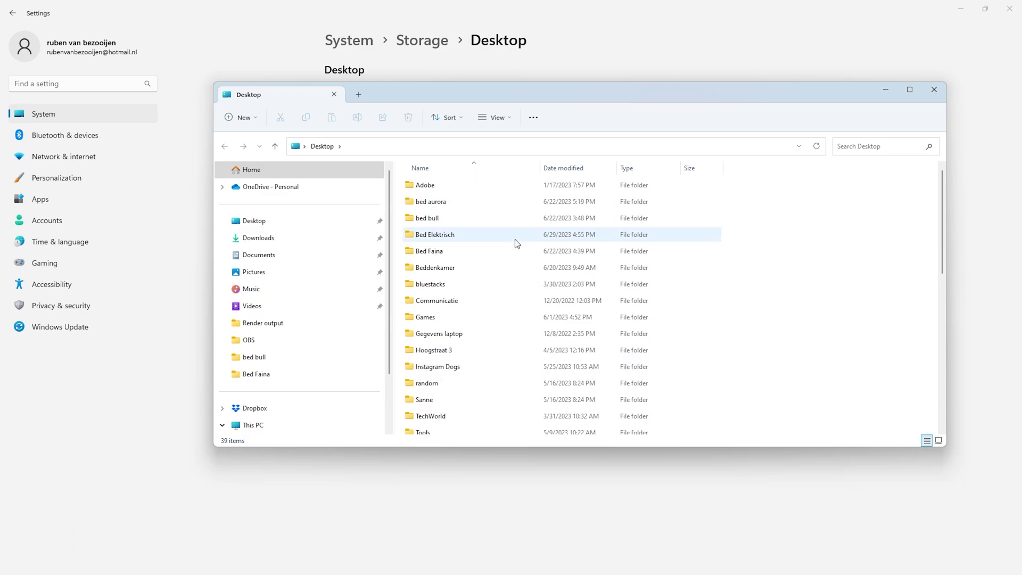
pyautogui.click(934, 90)
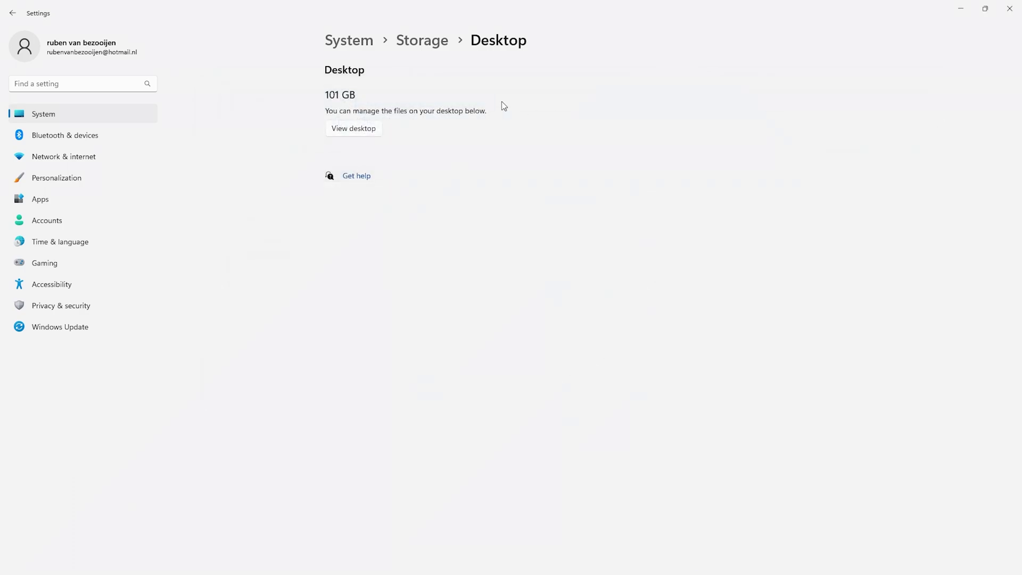
pyautogui.click(422, 40)
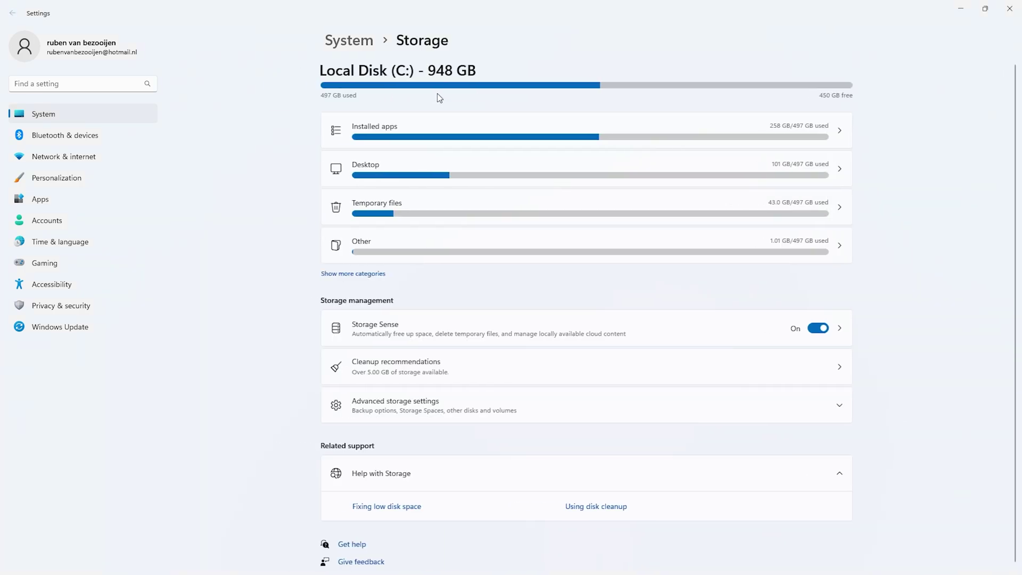
# Open the Temporary files breakdown and review the listed file categories
pyautogui.click(417, 215)
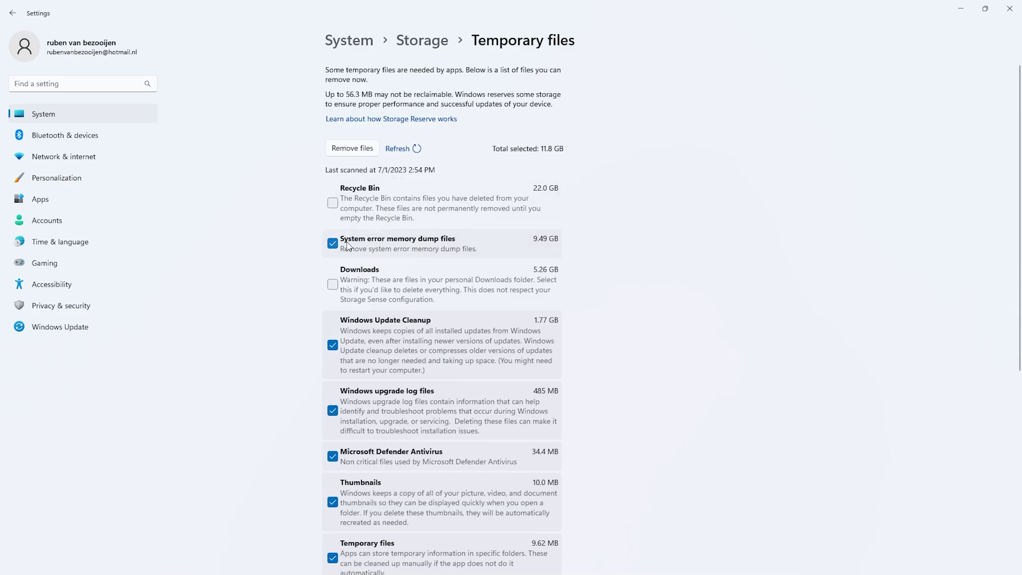
pyautogui.scroll(-4, 358, 244)
pyautogui.scroll(3, 357, 244)
pyautogui.scroll(-5, 362, 228)
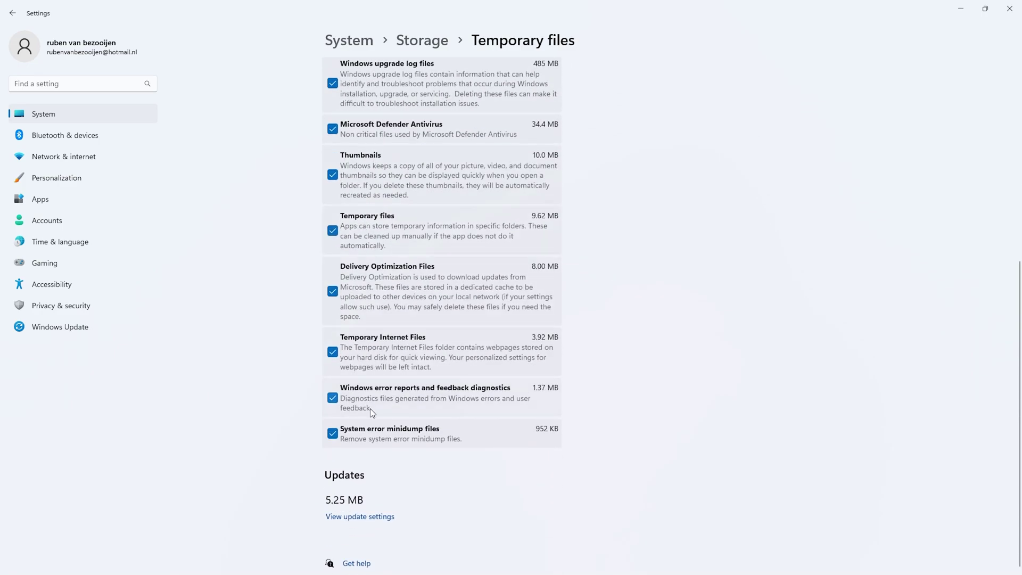
pyautogui.scroll(3, 397, 402)
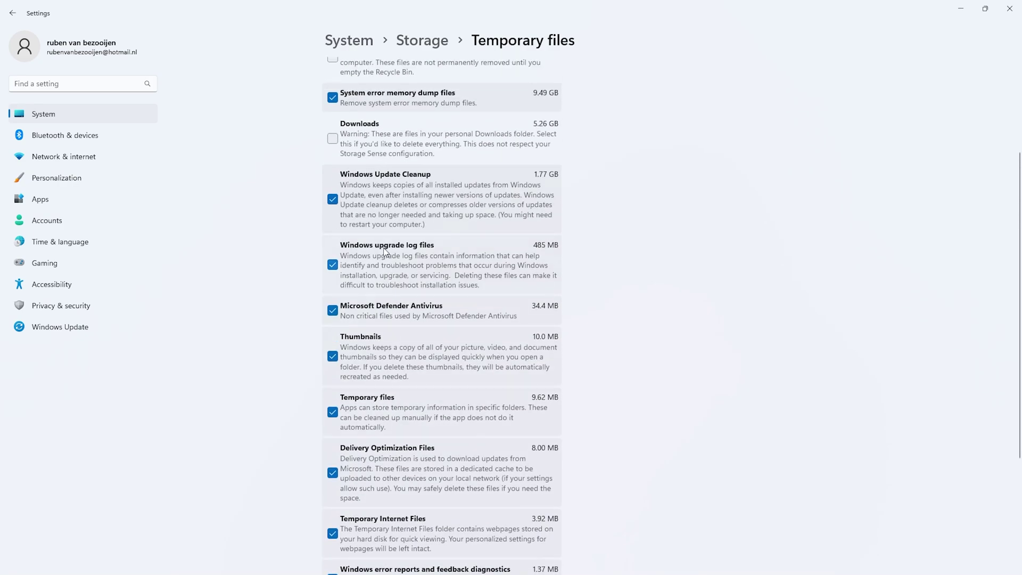
pyautogui.scroll(3, 346, 224)
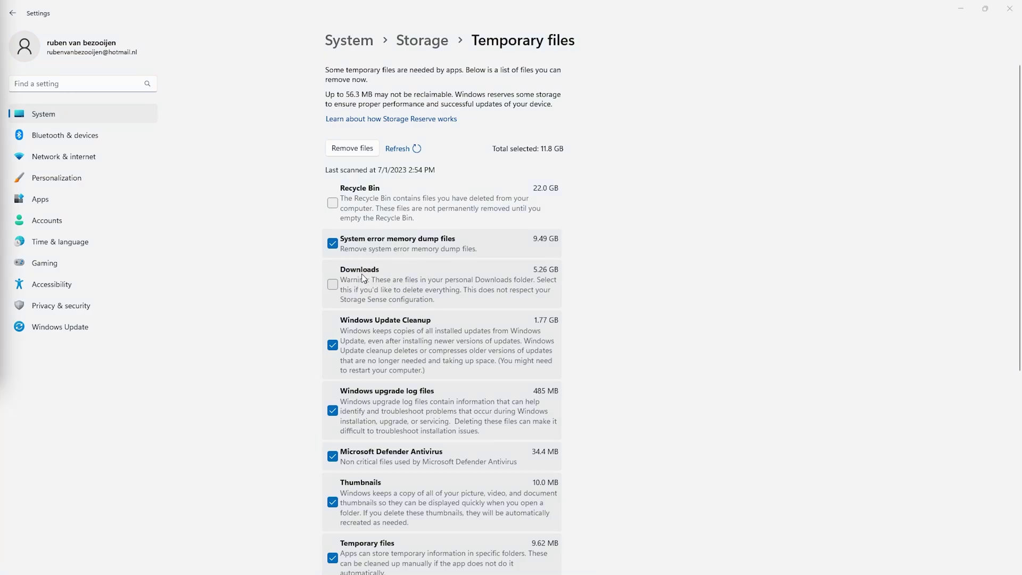
# Remove the selected temporary files, including Recycle Bin but not Downloads, about 33.8 GB
pyautogui.click(333, 285)
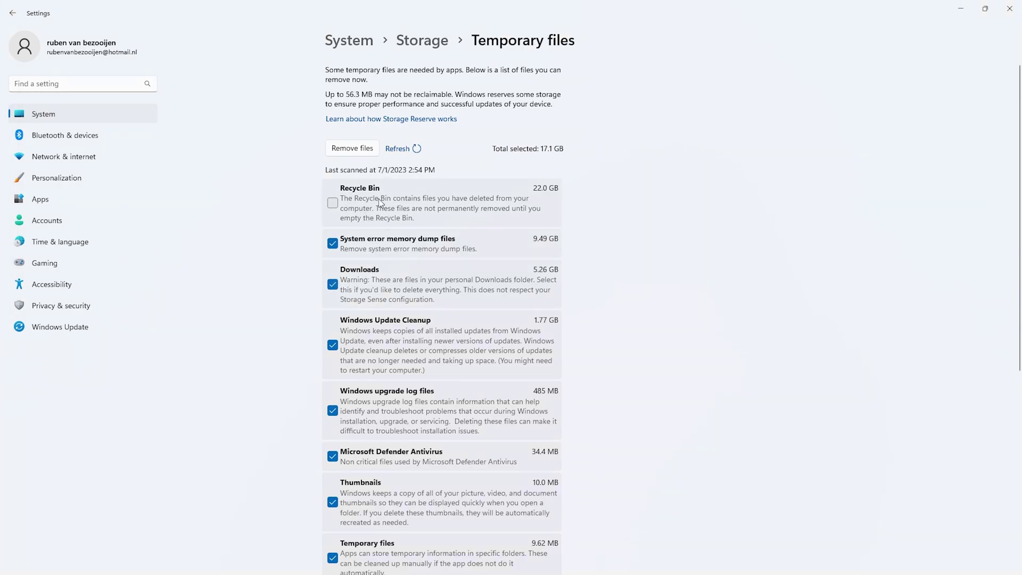
pyautogui.click(332, 203)
pyautogui.click(333, 284)
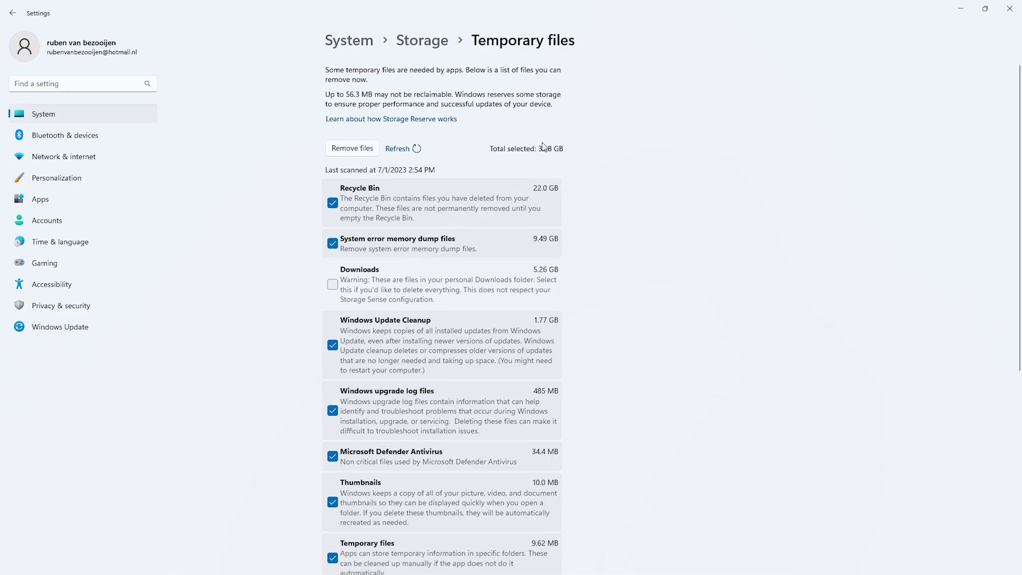
pyautogui.click(344, 152)
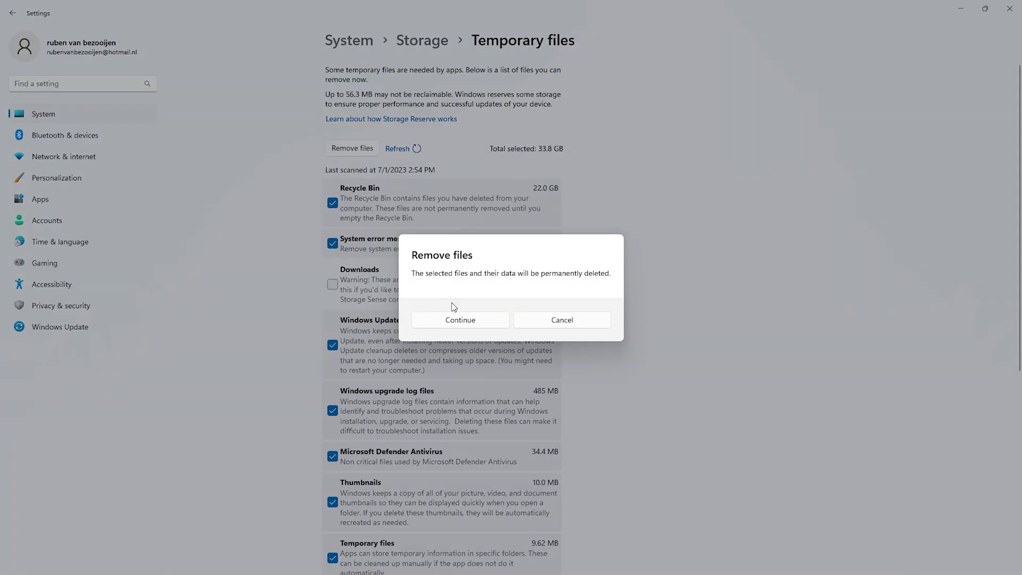
pyautogui.click(448, 319)
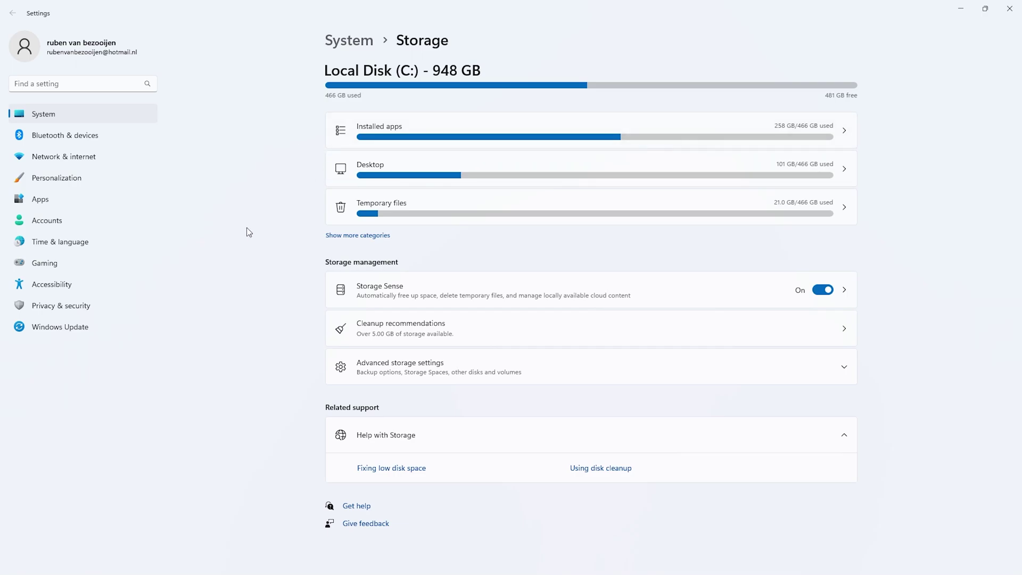
# Open the Storage Sense settings from the Storage page
pyautogui.click(427, 297)
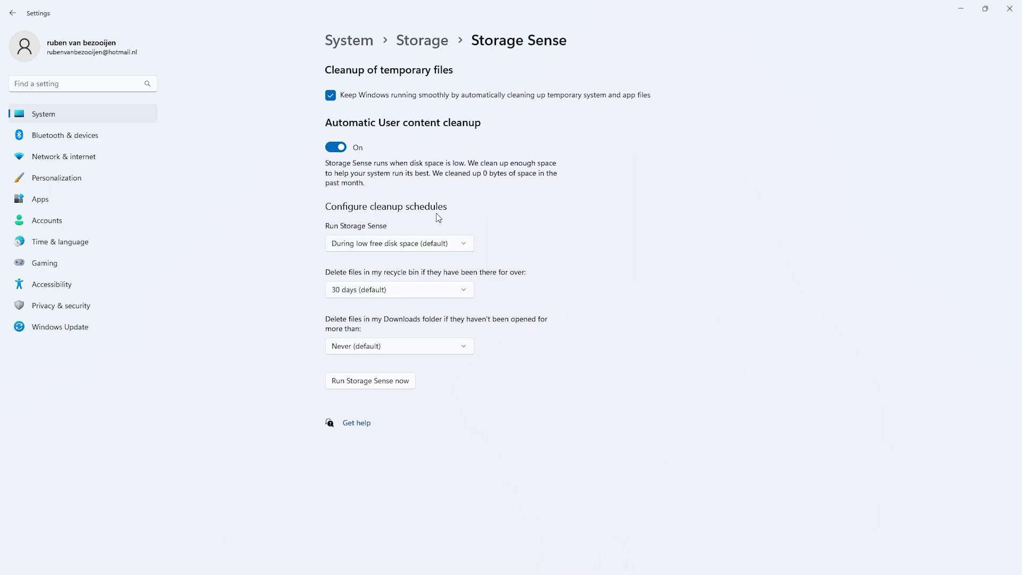
# Schedule Storage Sense every month, keep Recycle Bin 30 days and Downloads Never, and run now
pyautogui.click(381, 246)
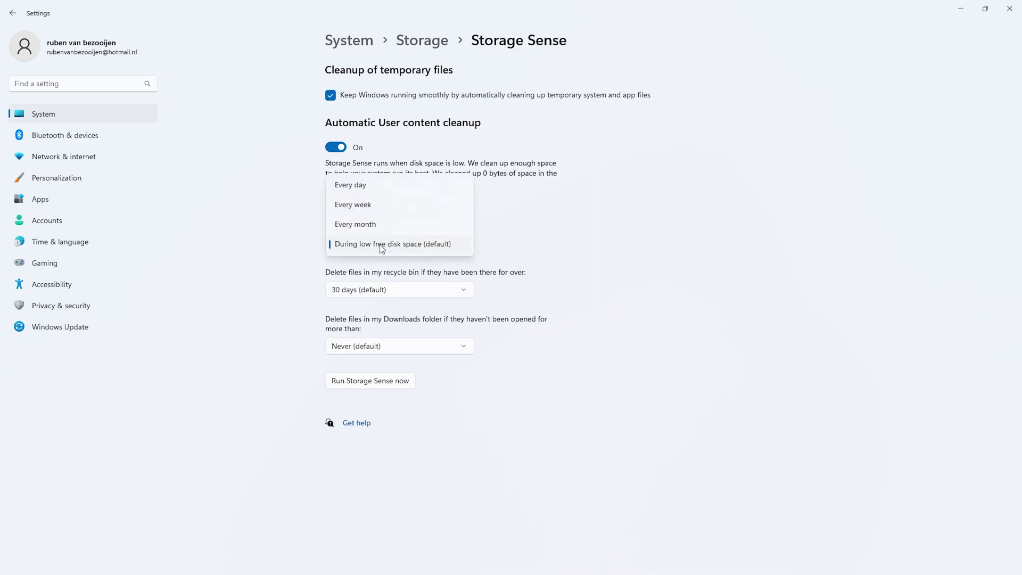
pyautogui.click(378, 226)
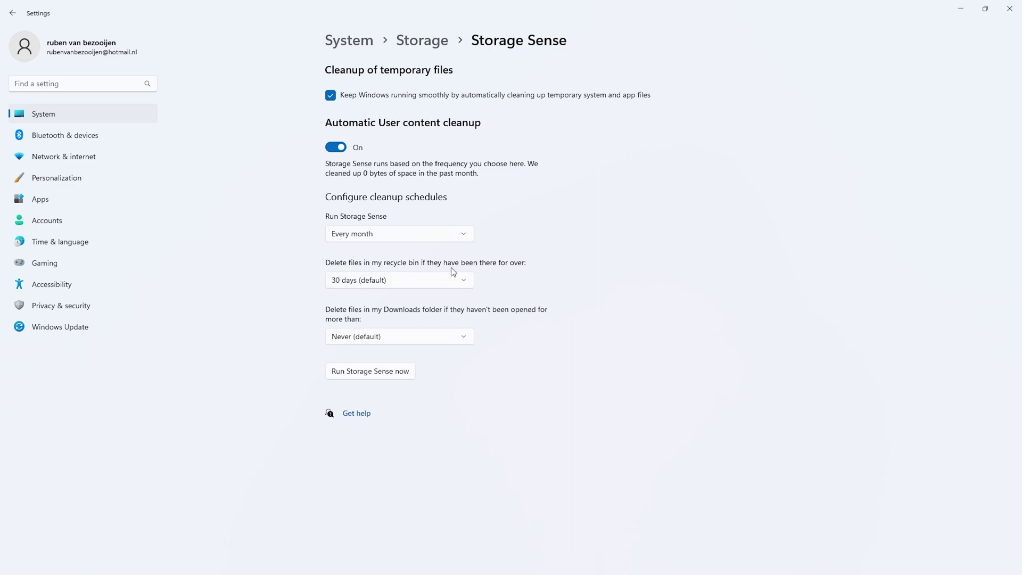
pyautogui.click(412, 279)
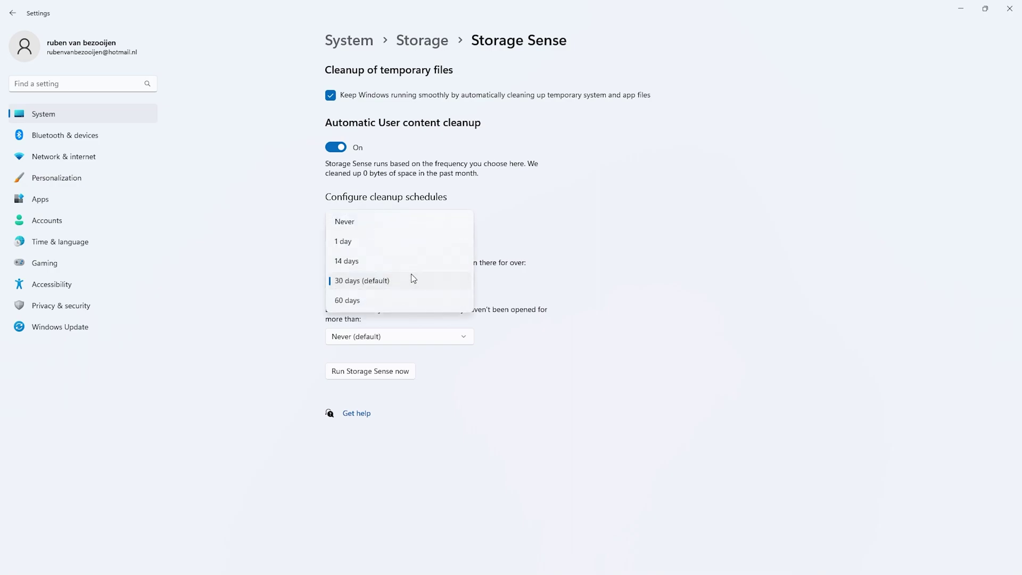
pyautogui.click(413, 279)
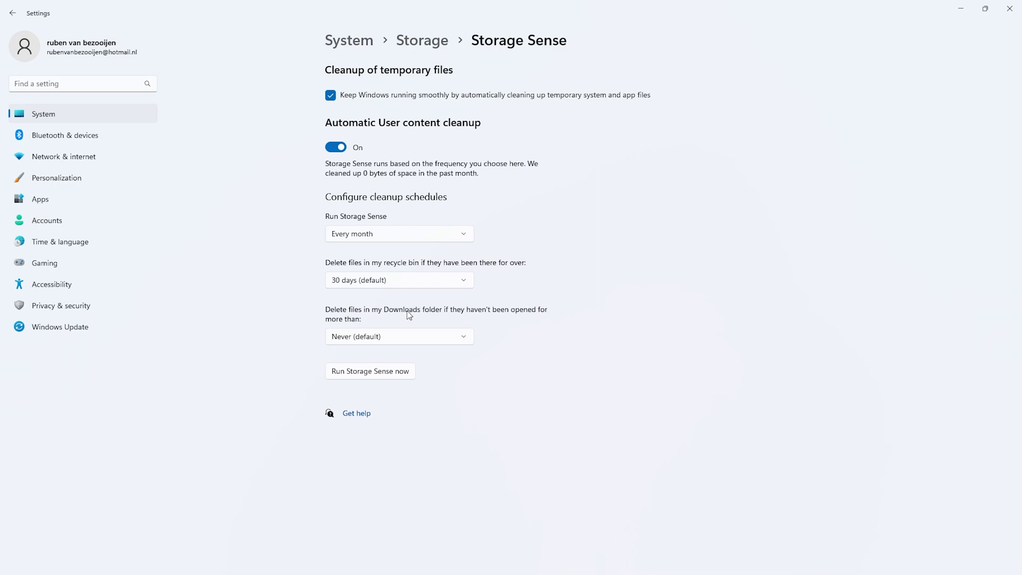
pyautogui.click(391, 335)
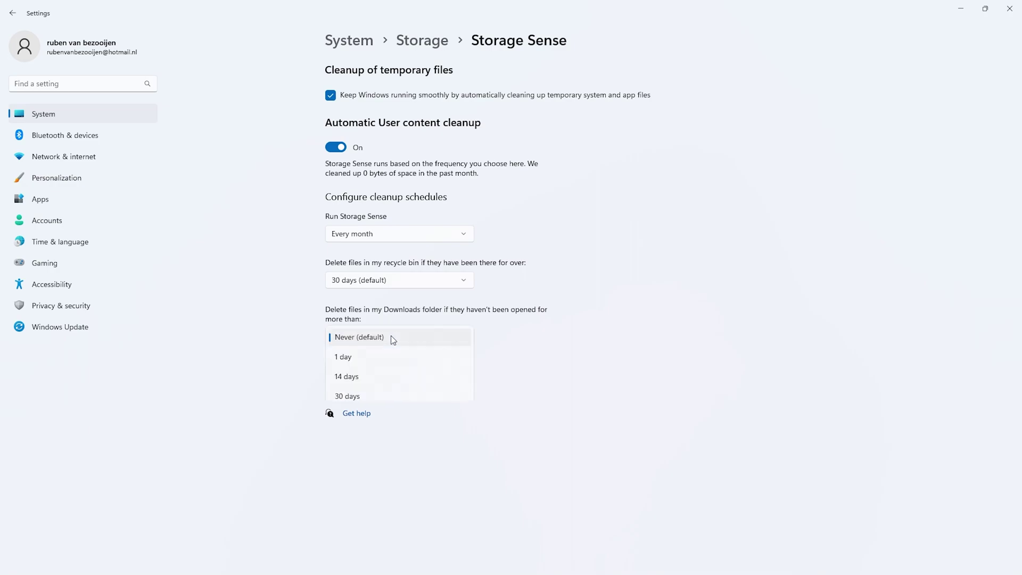
pyautogui.click(391, 337)
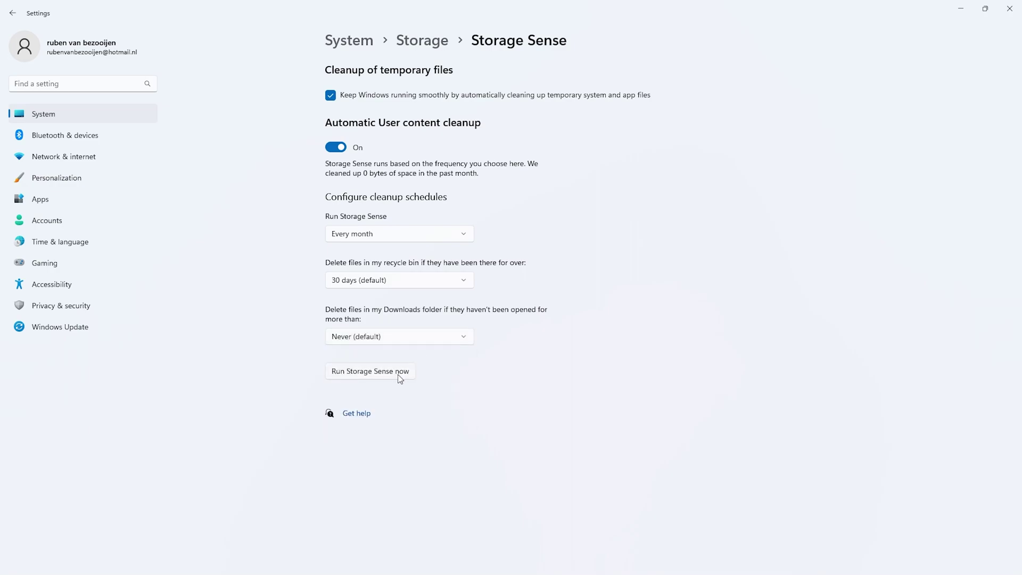
pyautogui.click(382, 372)
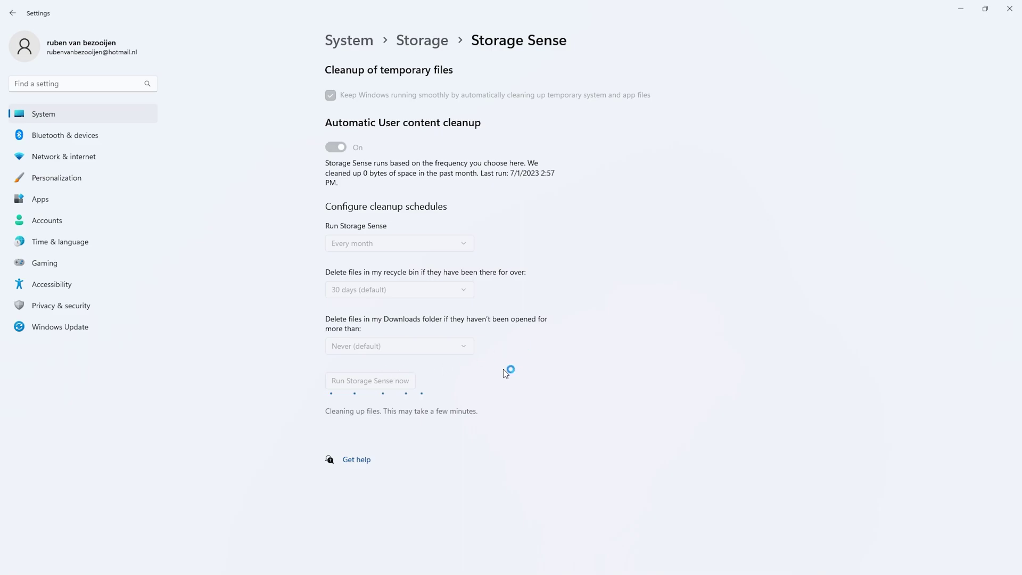